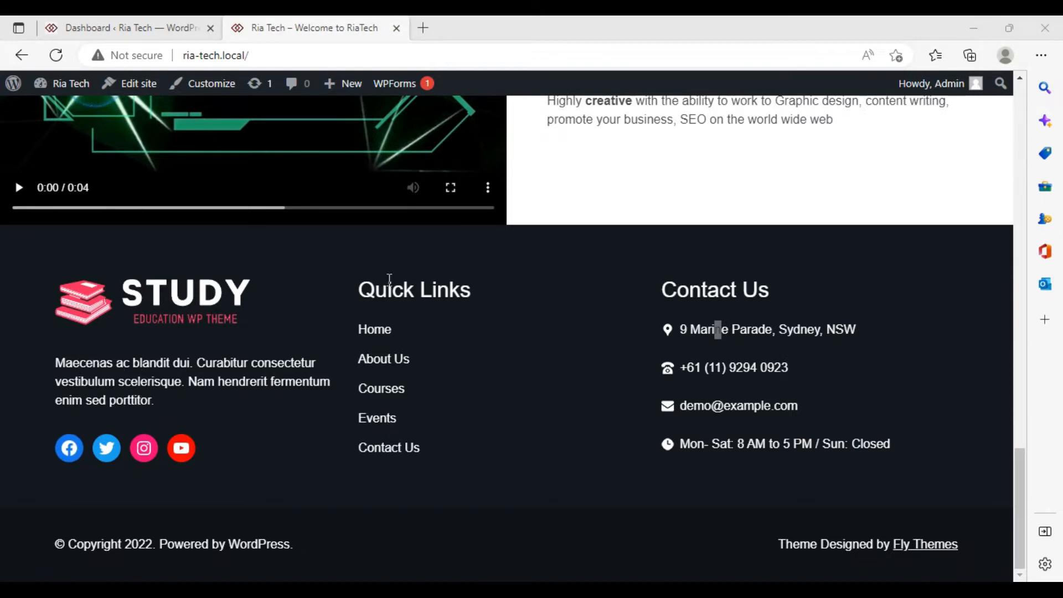
- Open the Ria Tech home page in the site editor and go to its footer
click(378, 329)
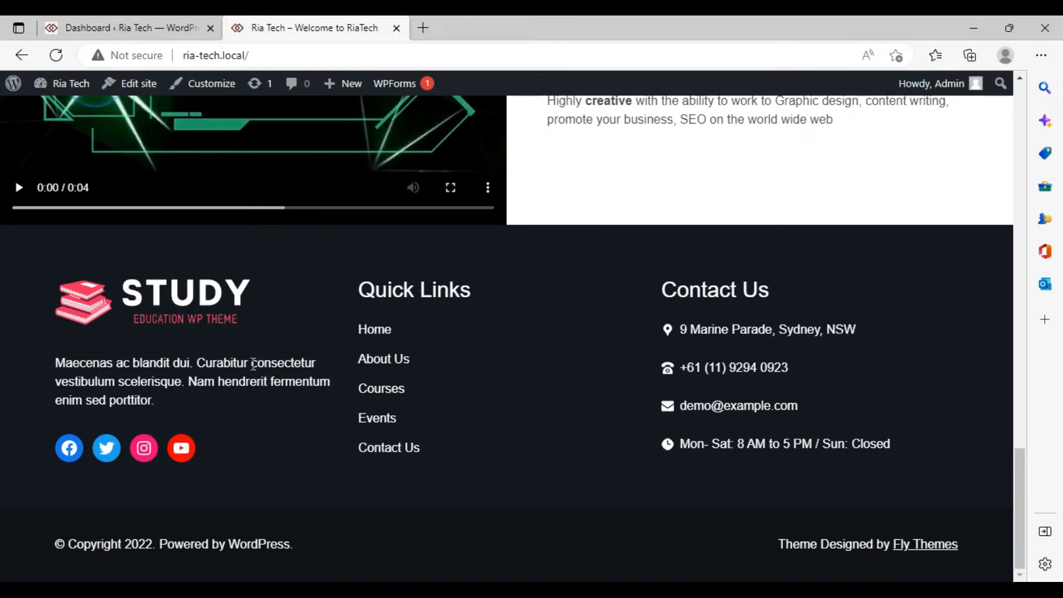
right_click(136, 89)
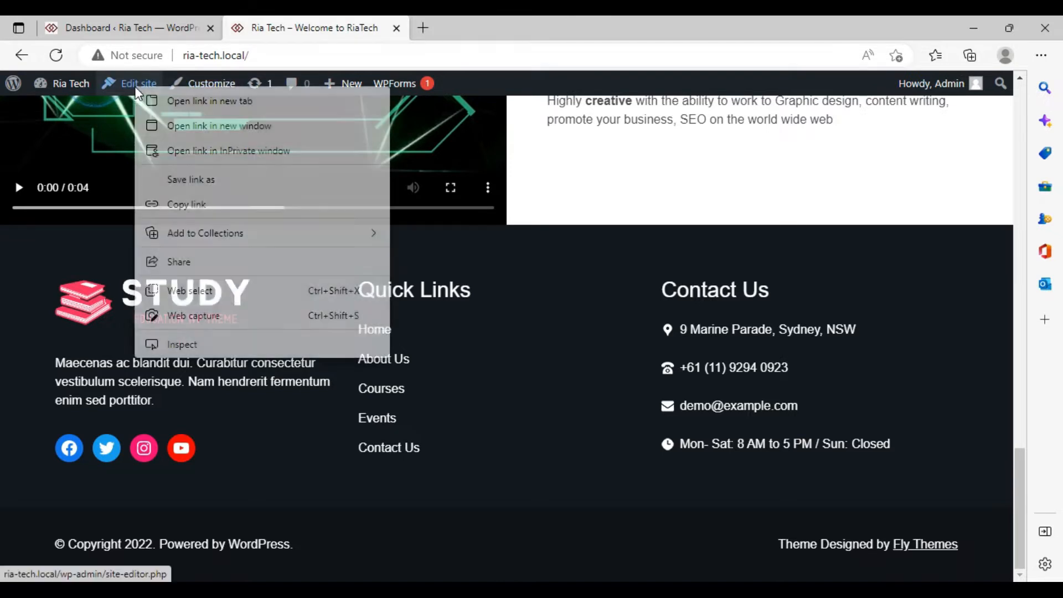
click(134, 85)
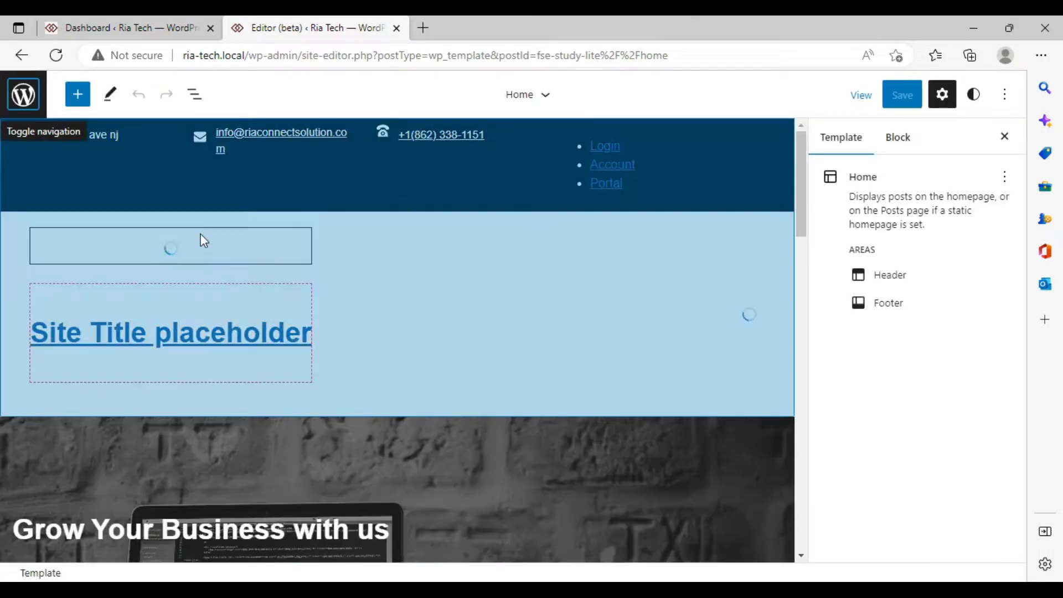
scroll(207, 234, down, 1)
scroll(207, 233, down, 15)
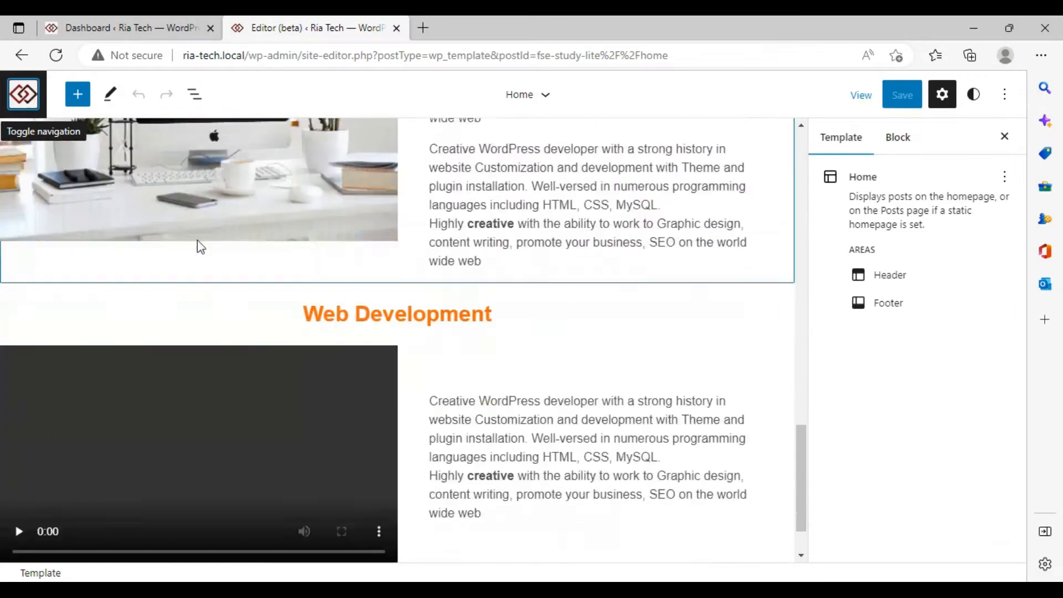
scroll(200, 243, down, 6)
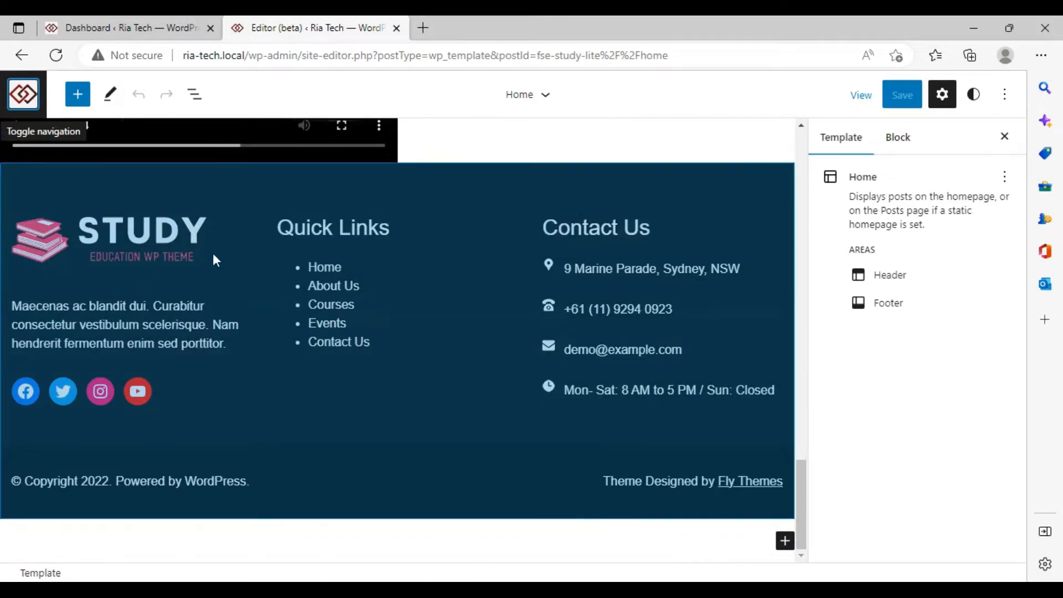
- Replace the footer's STUDY logo with cropped-cropped-download-1-1.png from the media library and shrink it to a small icon above the paragraph
click(36, 237)
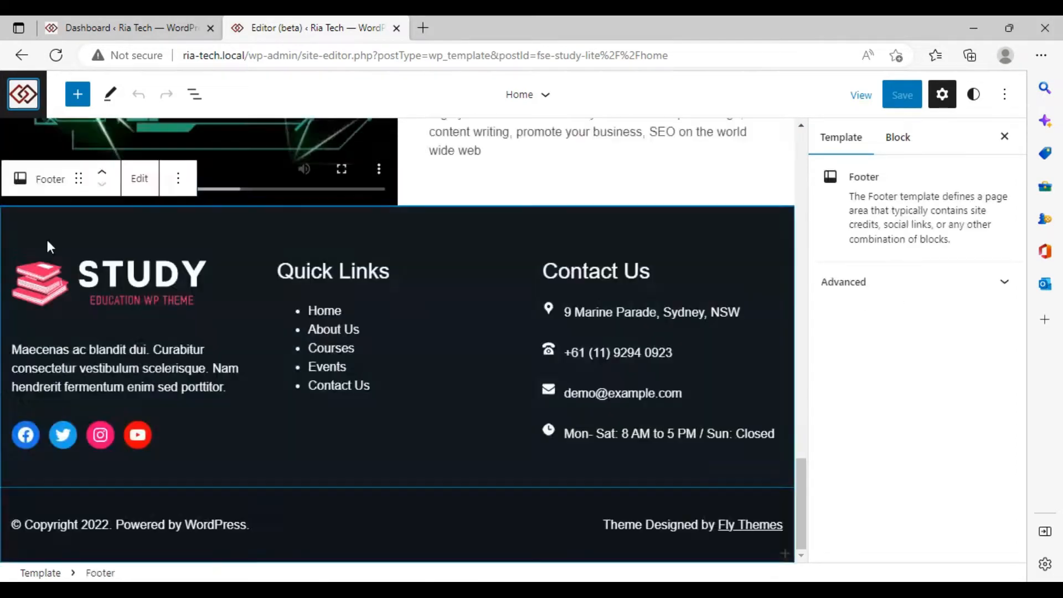
click(48, 274)
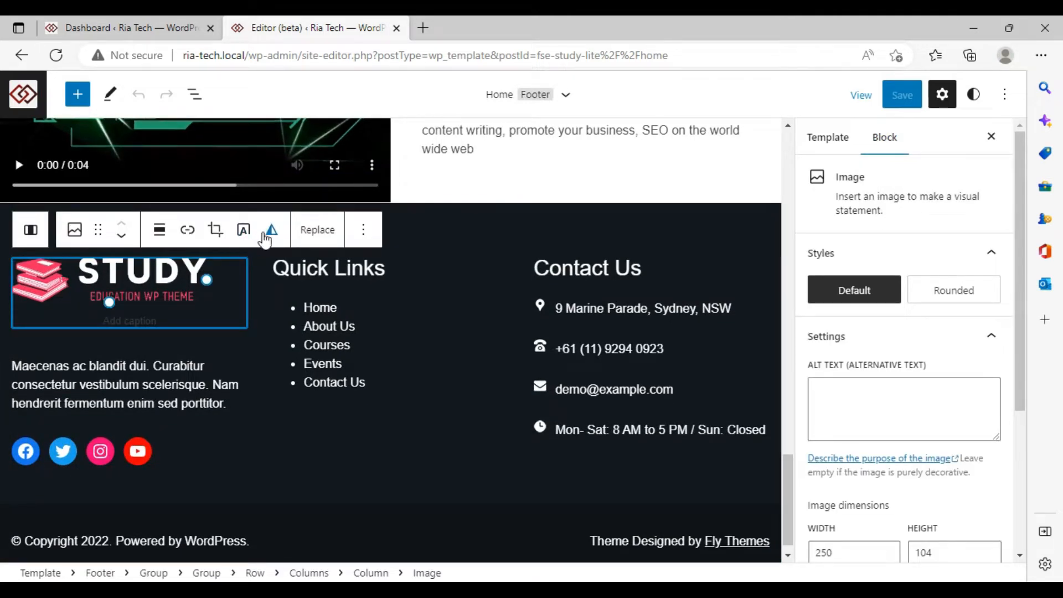
click(326, 241)
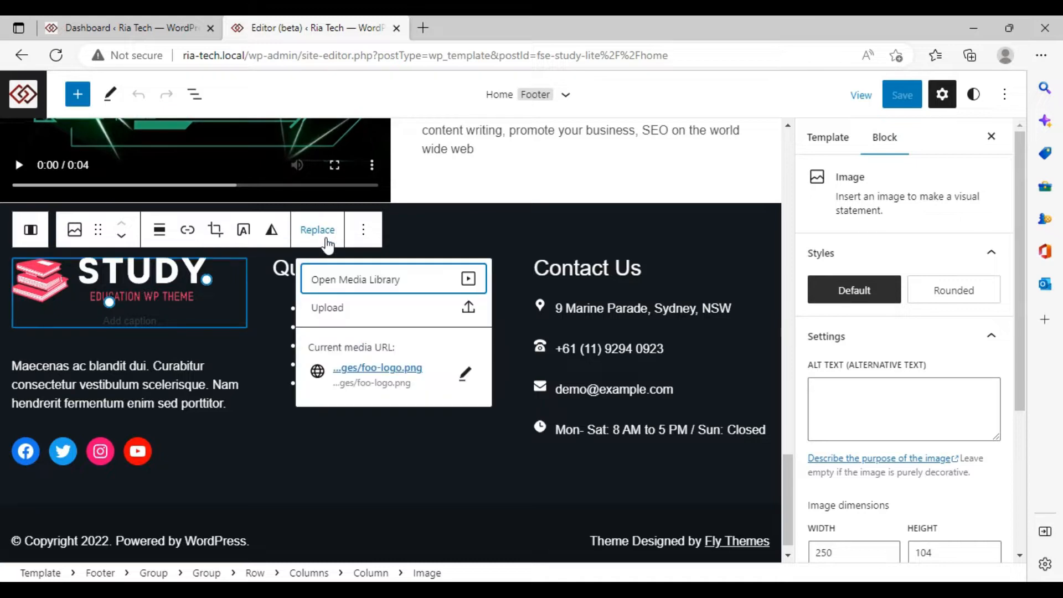
click(324, 308)
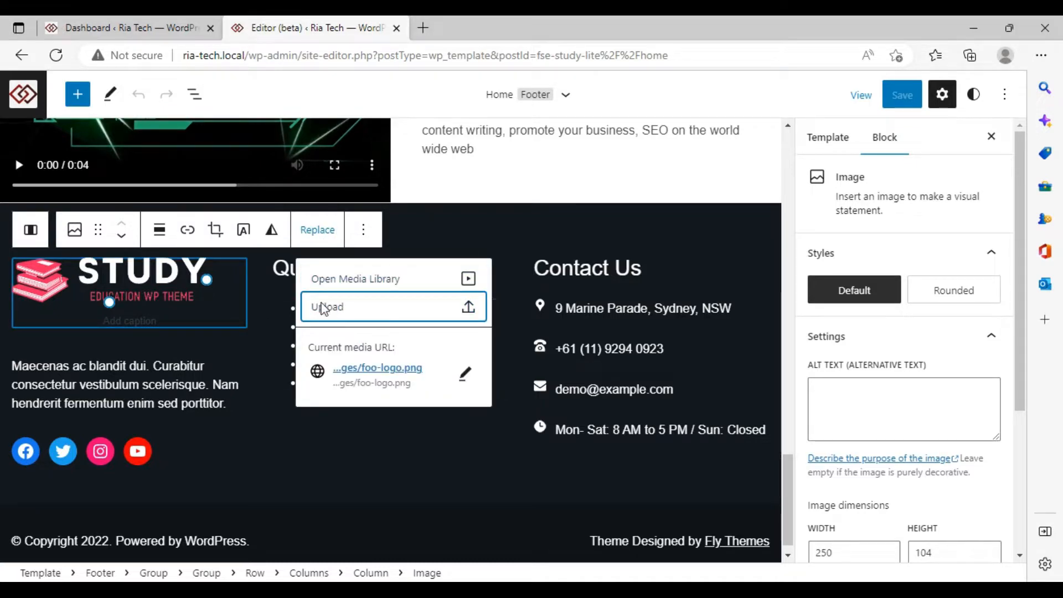
click(360, 279)
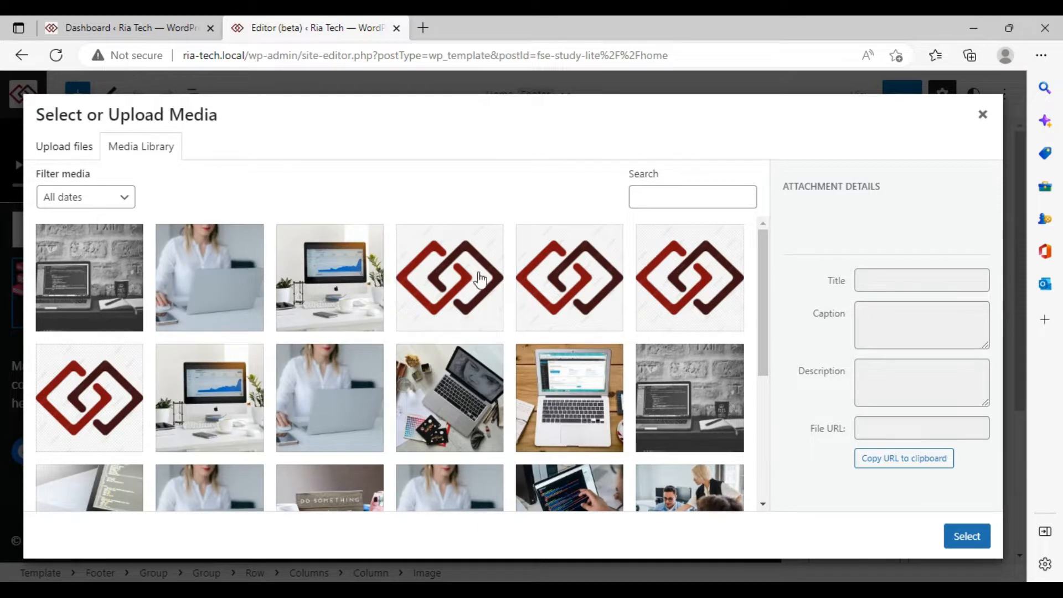
click(459, 282)
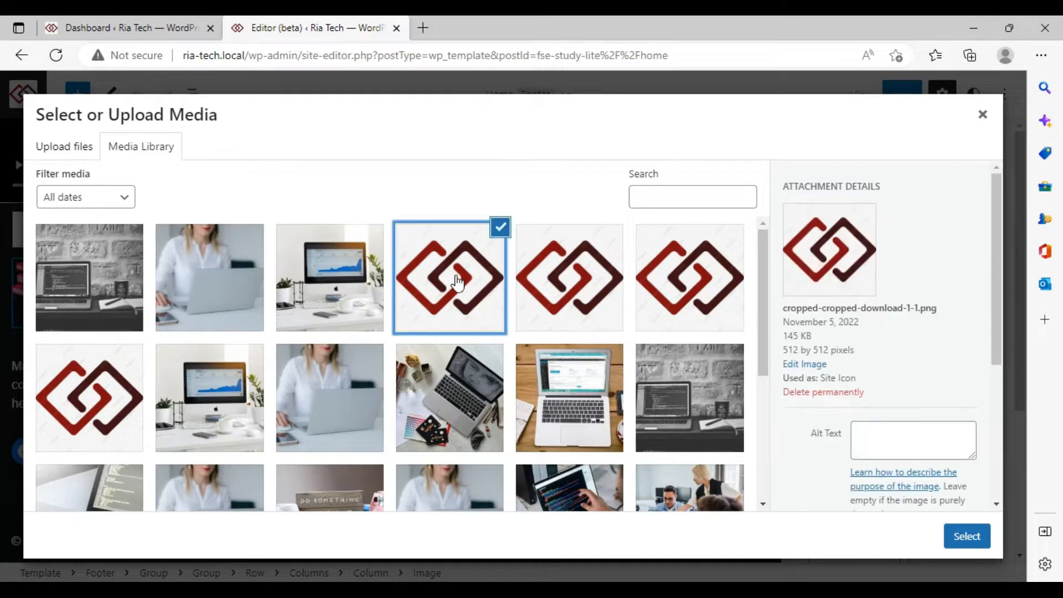
click(966, 536)
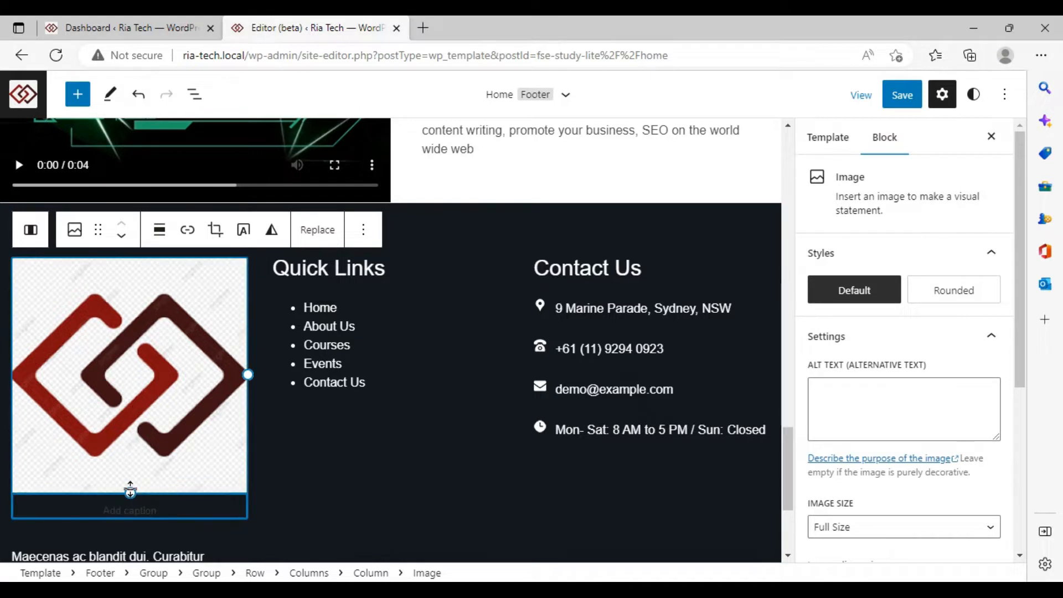
drag(130, 493, 81, 314)
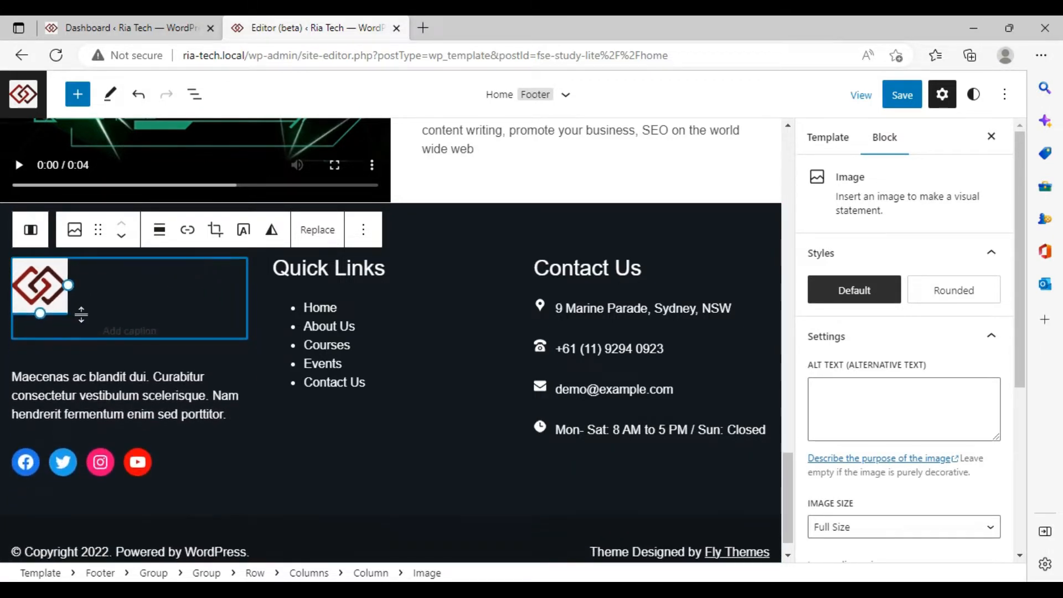
click(267, 378)
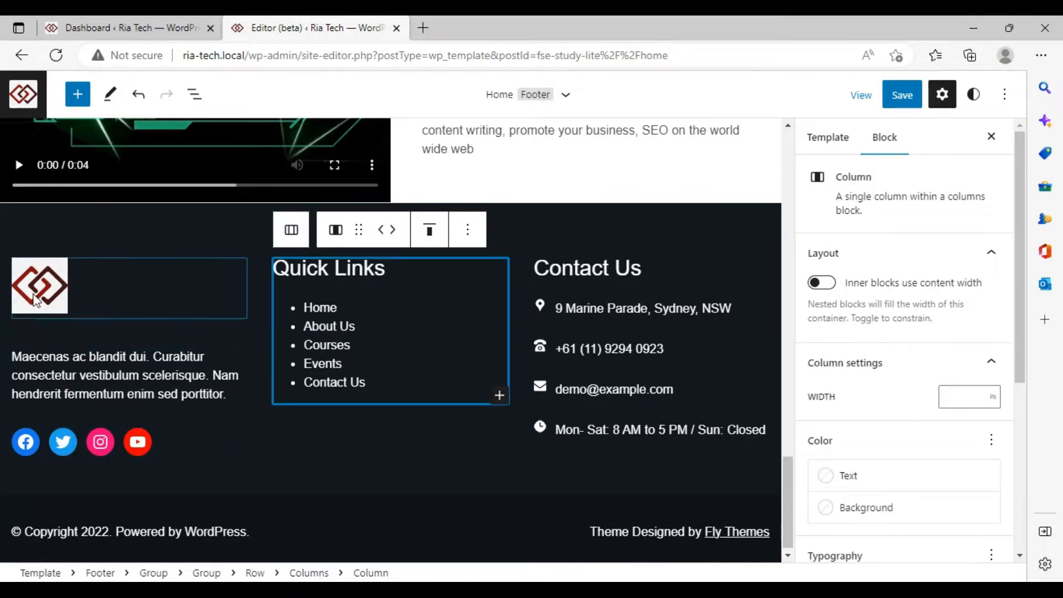
click(66, 292)
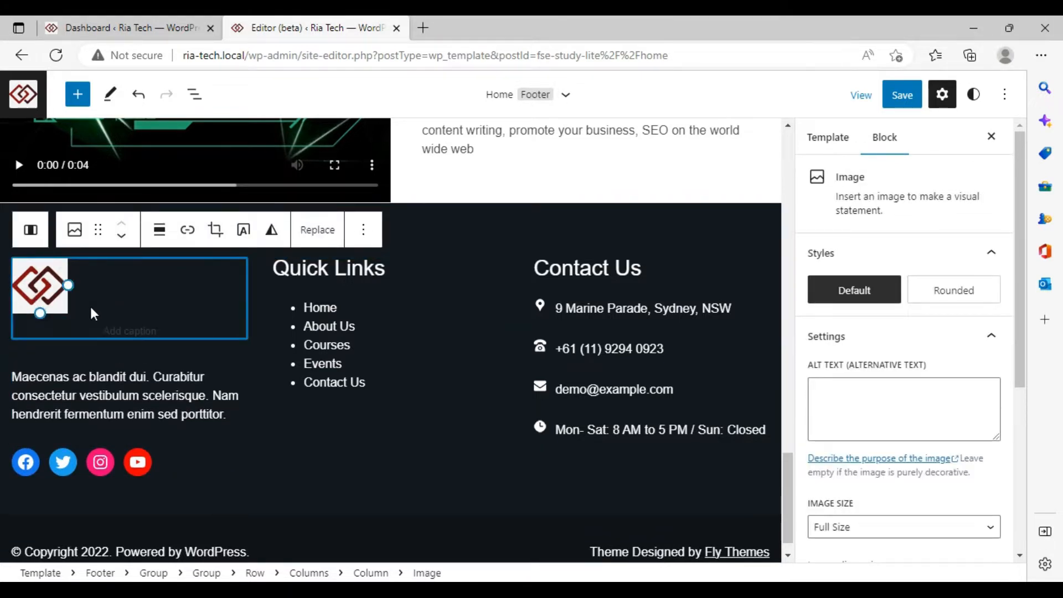
click(121, 332)
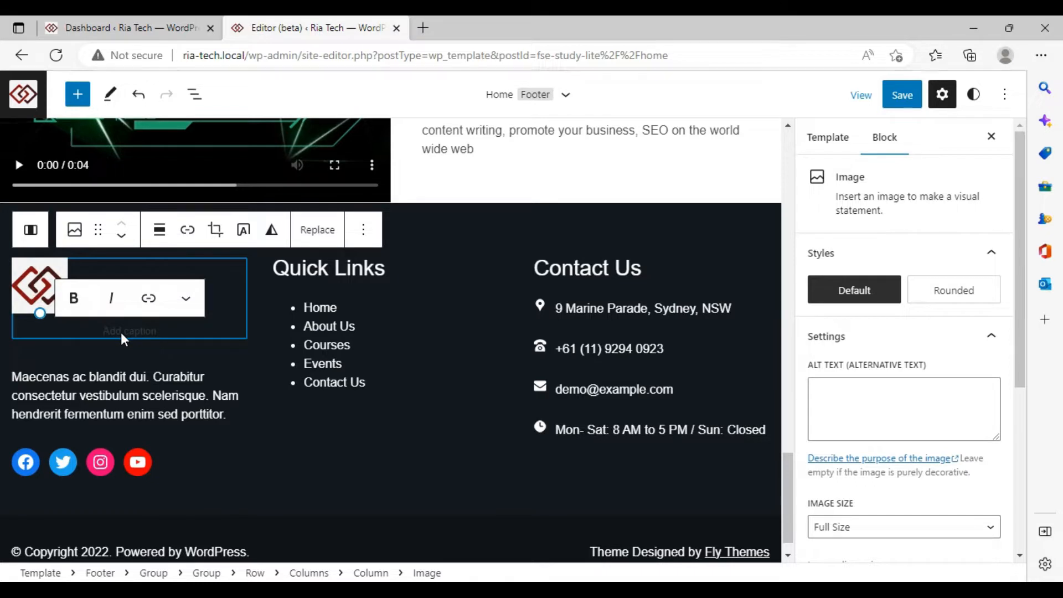
click(37, 283)
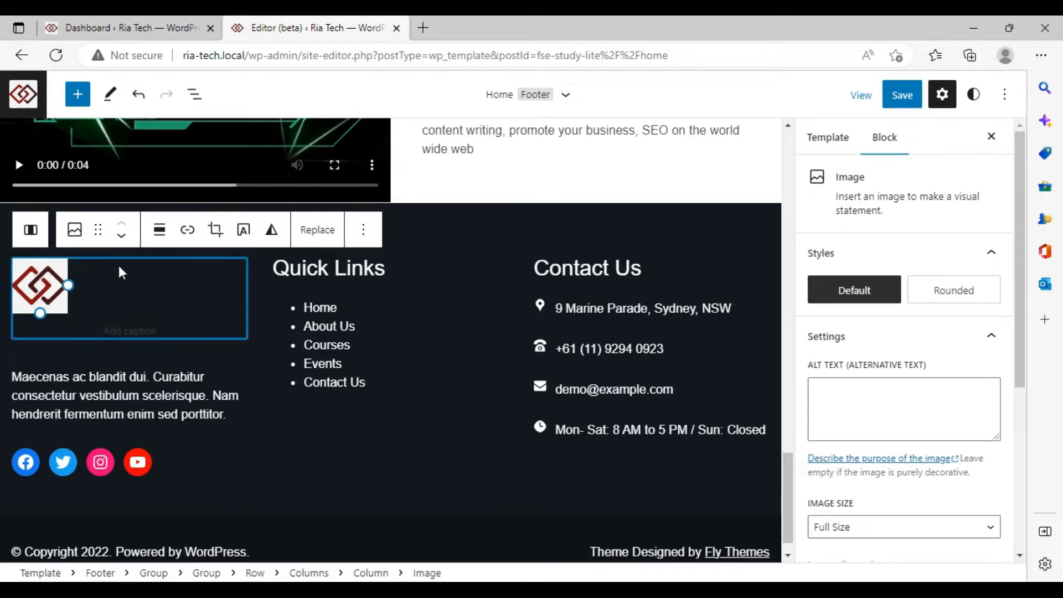
click(379, 239)
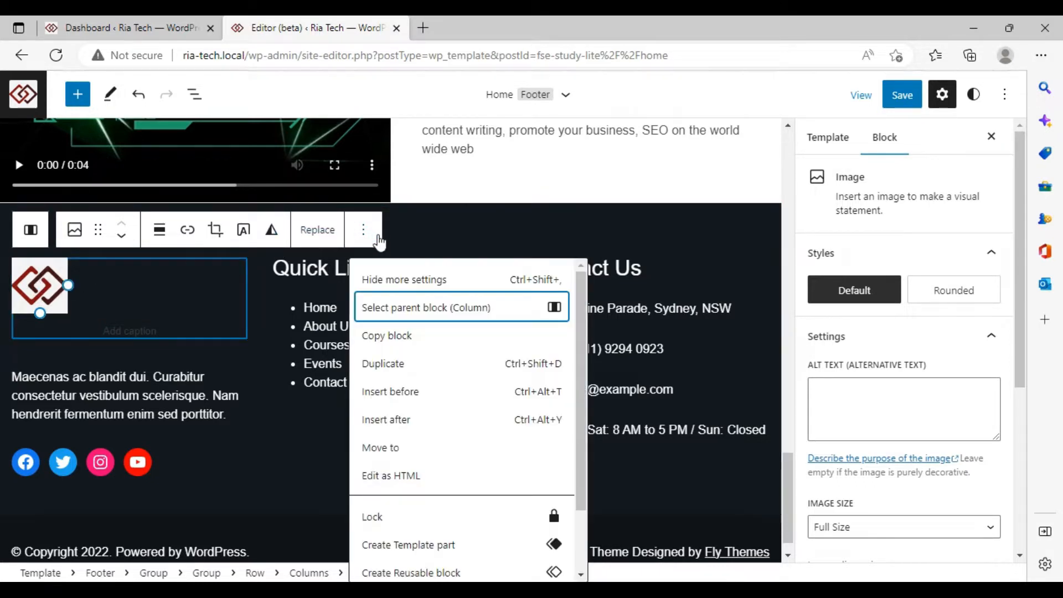
scroll(435, 432, down, 2)
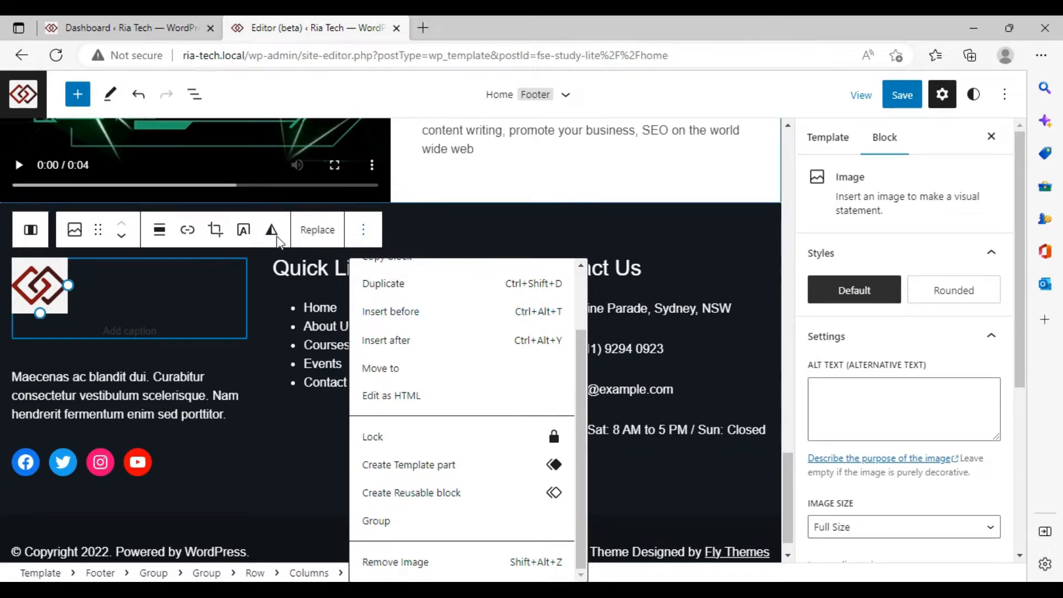
click(69, 373)
click(69, 373)
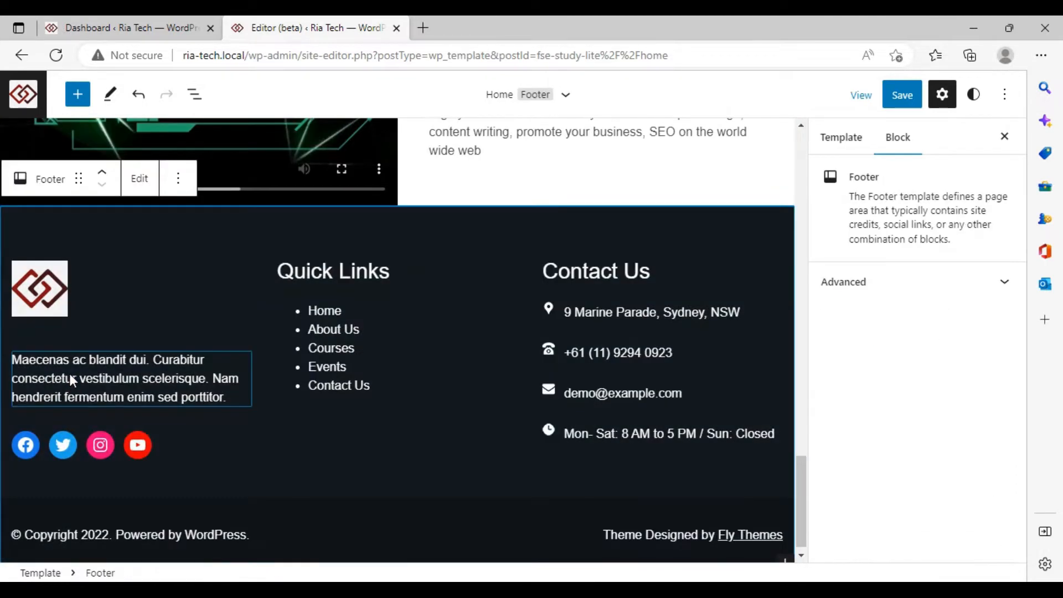
- Try centre alignment on the footer logo, and set its alignment back to None
click(40, 288)
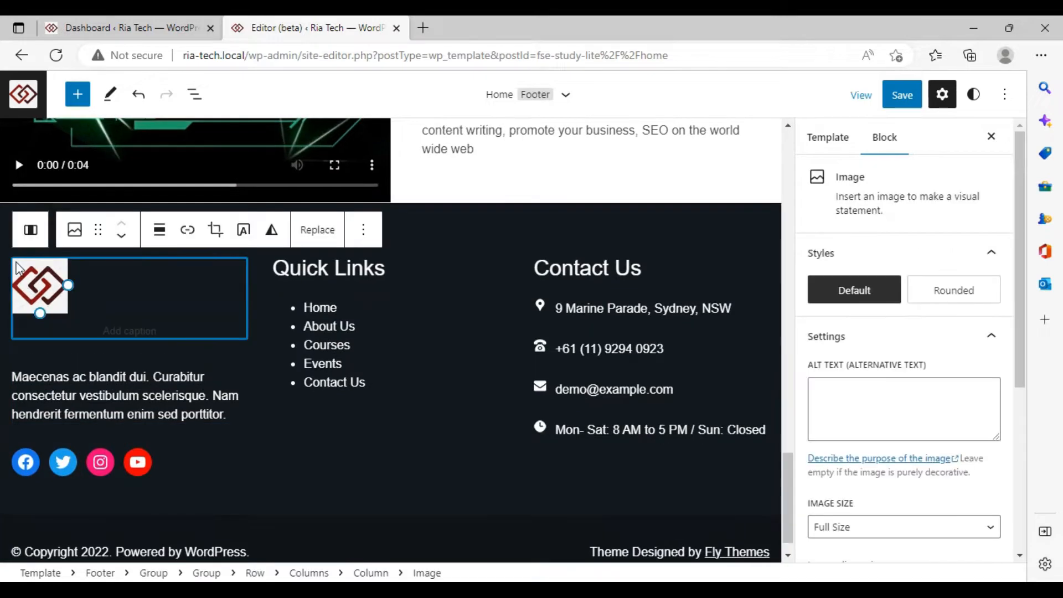
click(160, 237)
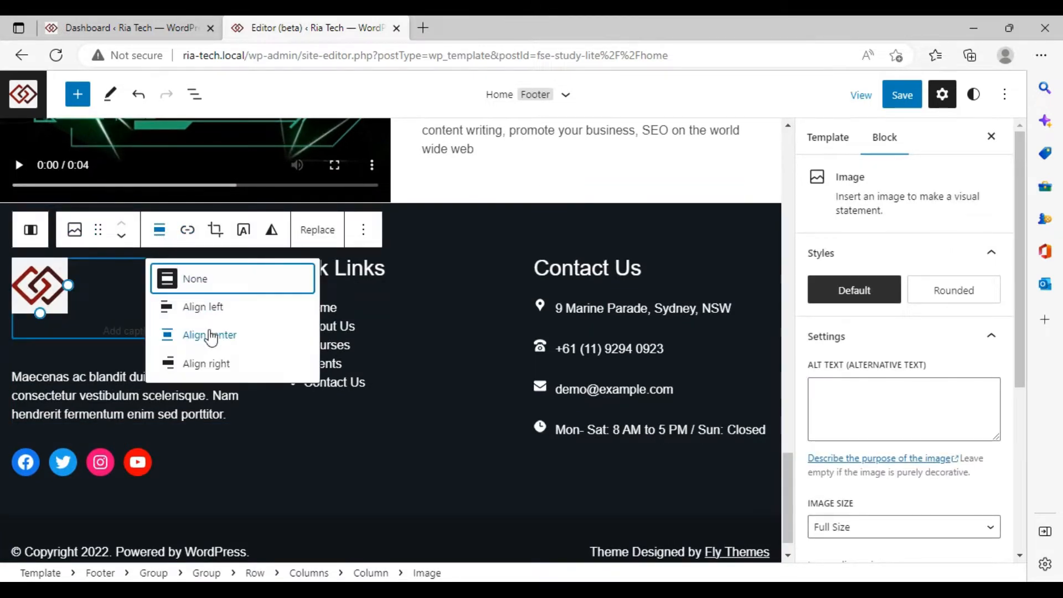
click(210, 335)
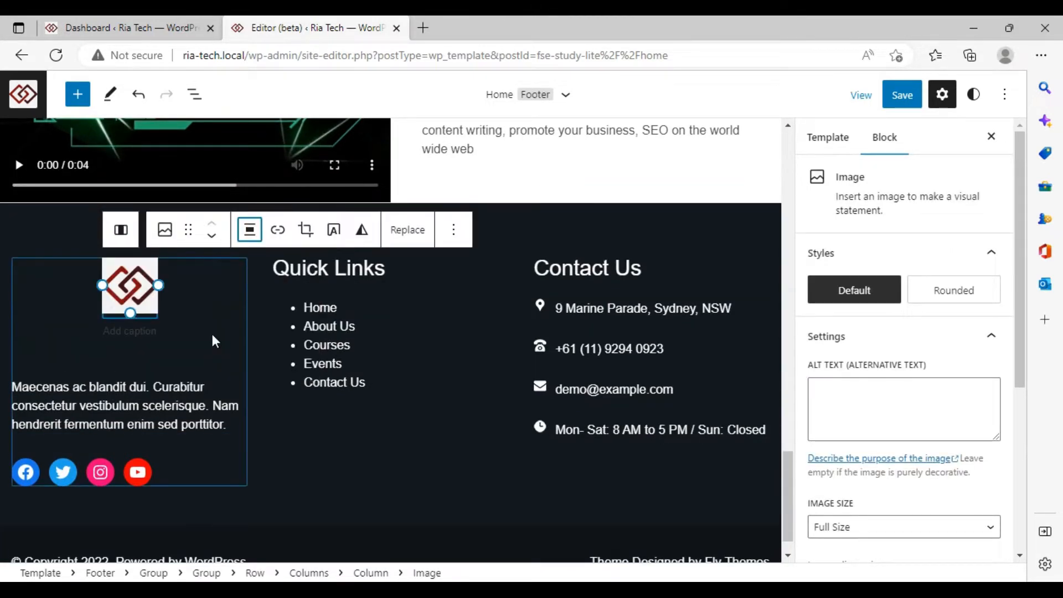
click(136, 294)
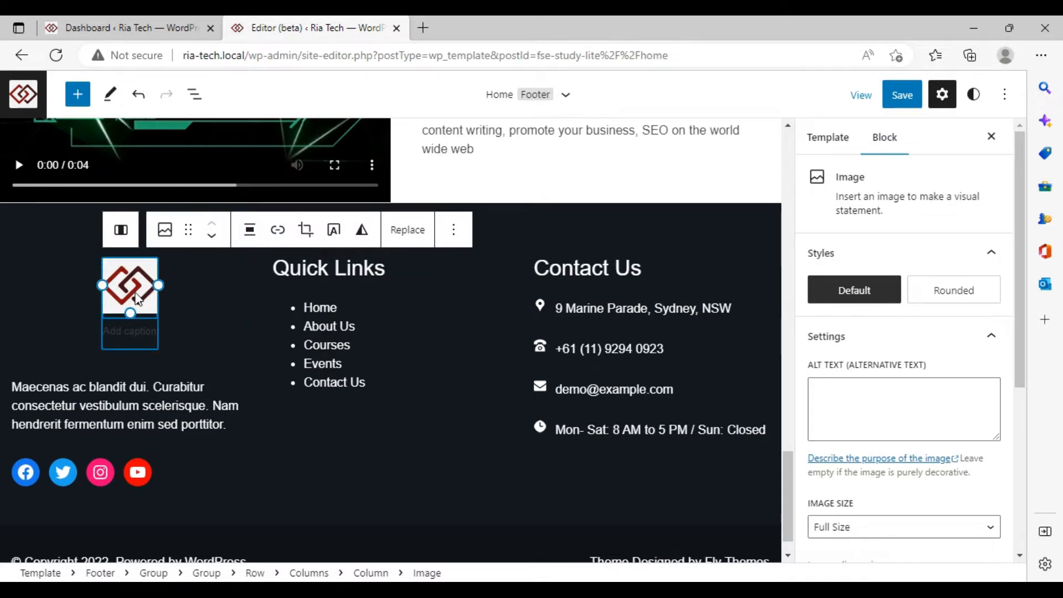
click(259, 238)
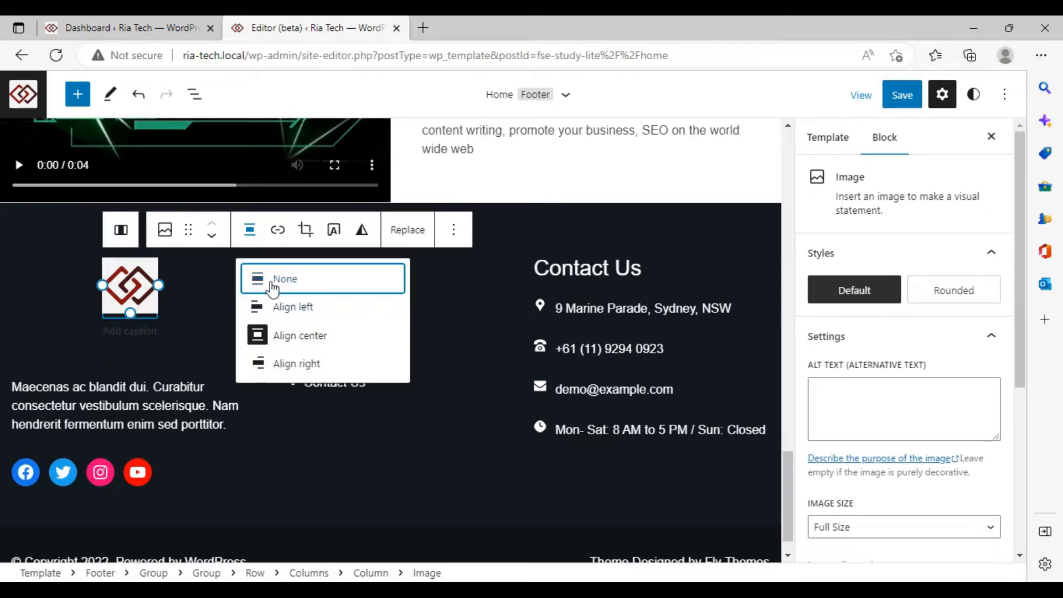
click(271, 281)
click(443, 197)
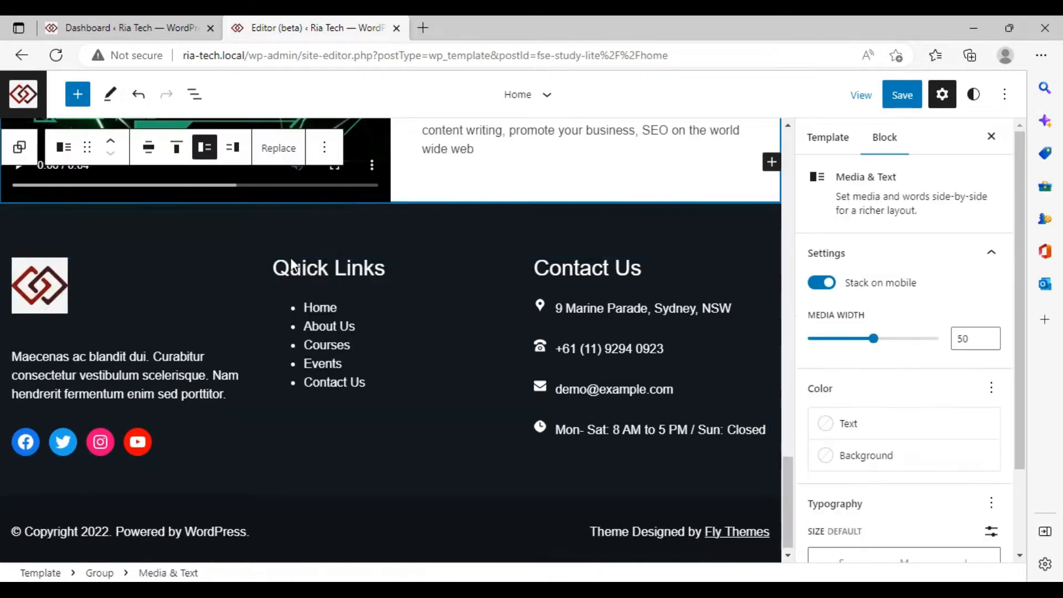
- Select the placeholder paragraph under the footer logo and open the live site from the dashboard in a new tab
click(91, 361)
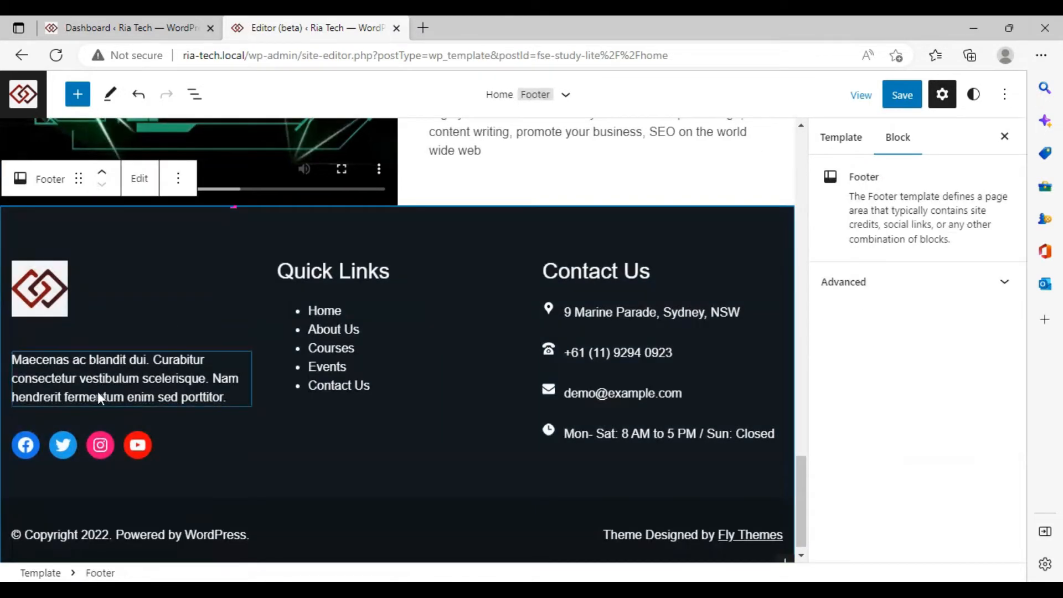
click(78, 359)
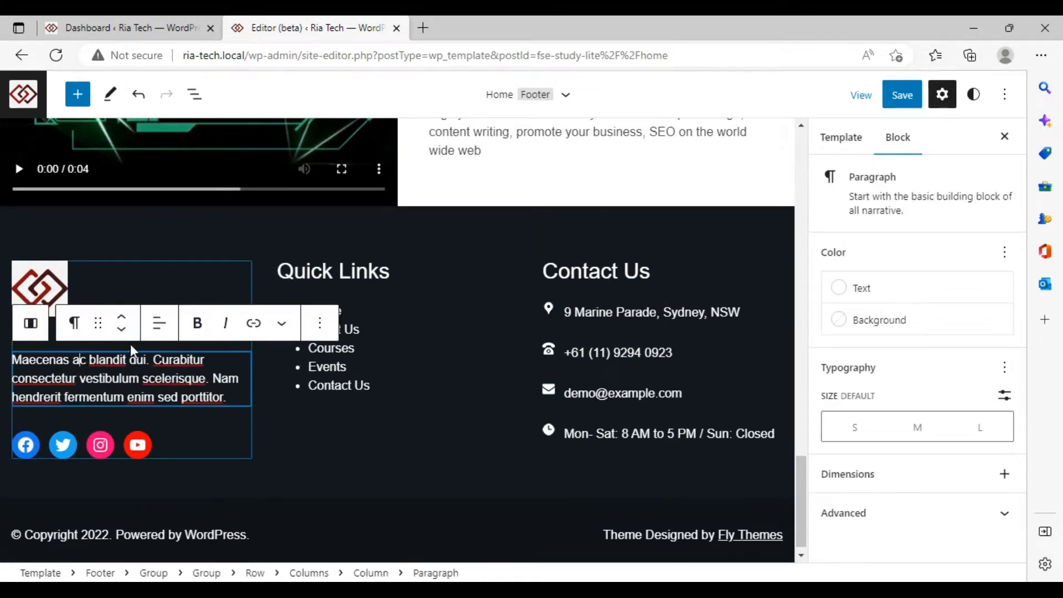
click(96, 24)
mouse_move(83, 88)
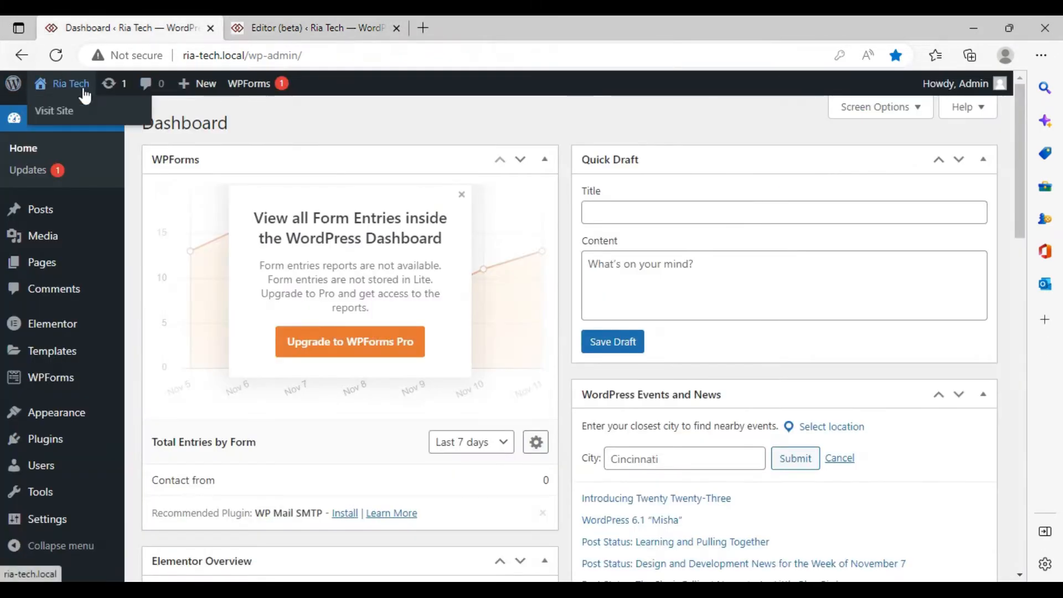
right_click(58, 111)
click(108, 123)
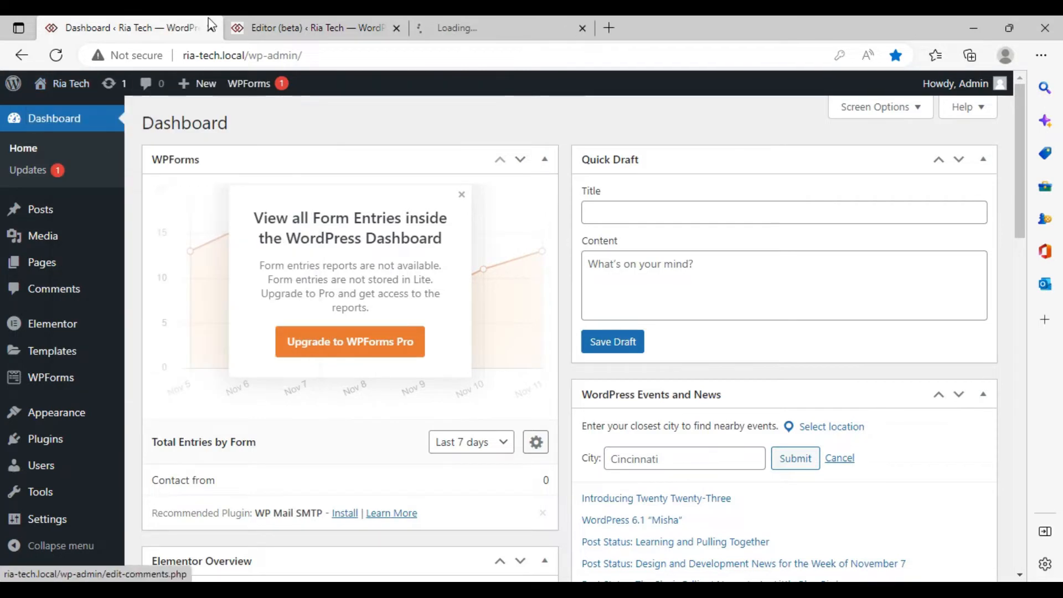
click(487, 25)
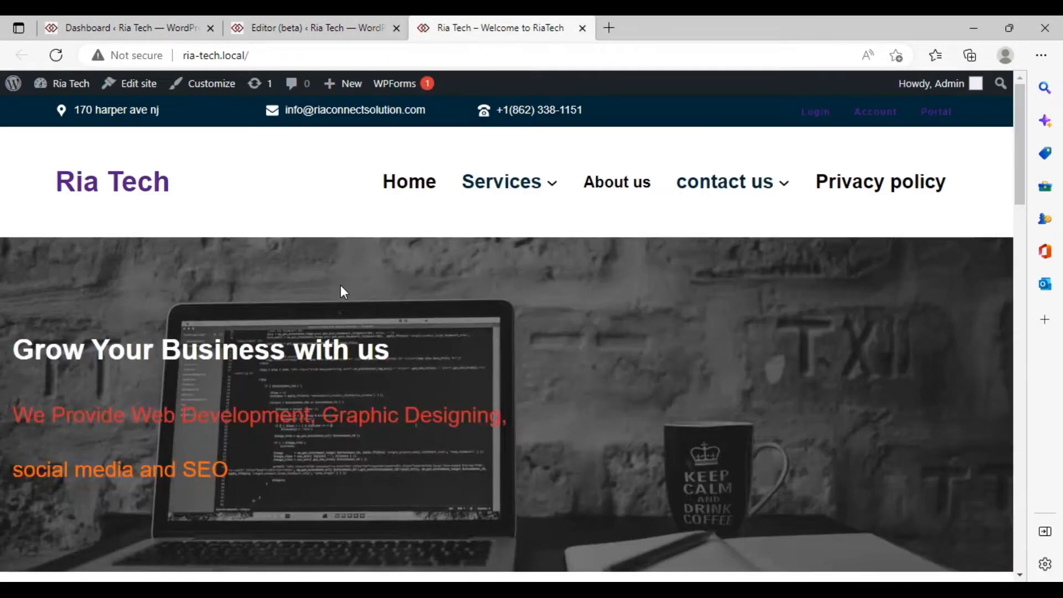
- Copy the sentence "Creative WordPress developer… plugin installation" under Welcome to RiaTECH and return to the site editor
scroll(342, 285, down, 8)
scroll(341, 286, down, 8)
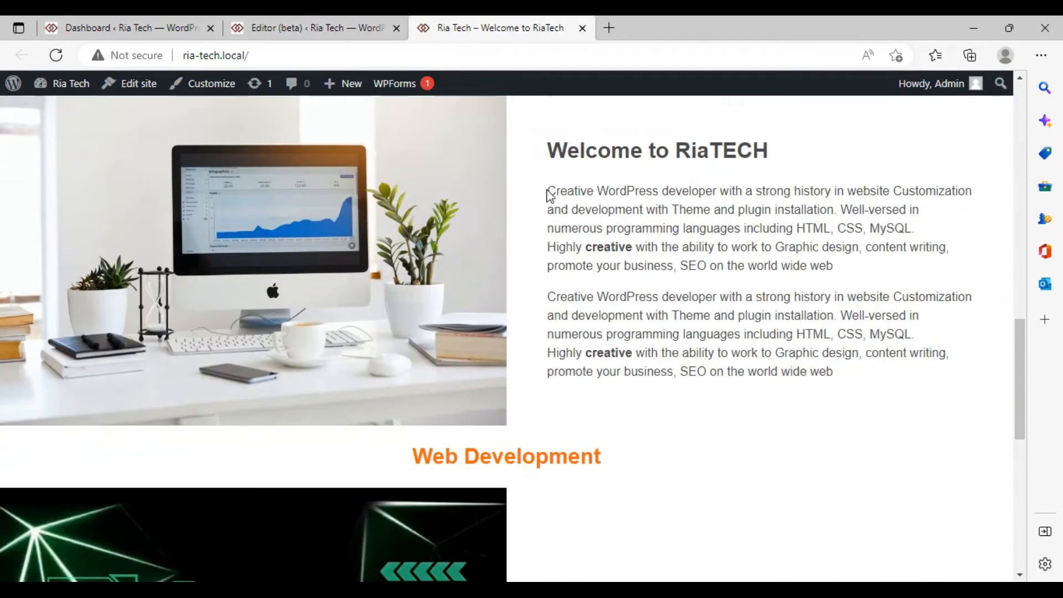
drag(549, 193, 852, 209)
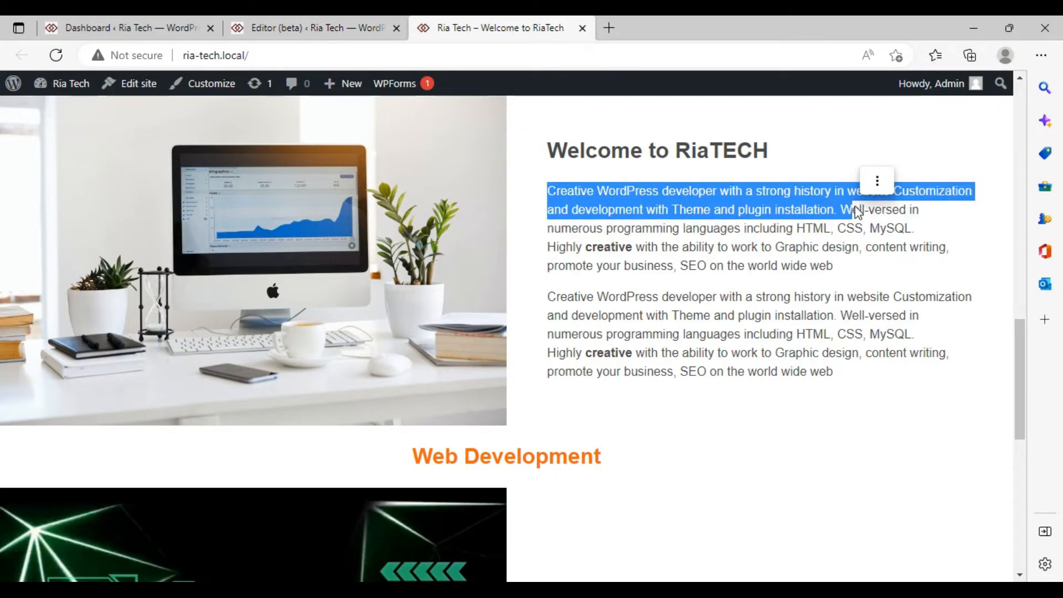
drag(548, 193, 832, 221)
key(ctrl+c)
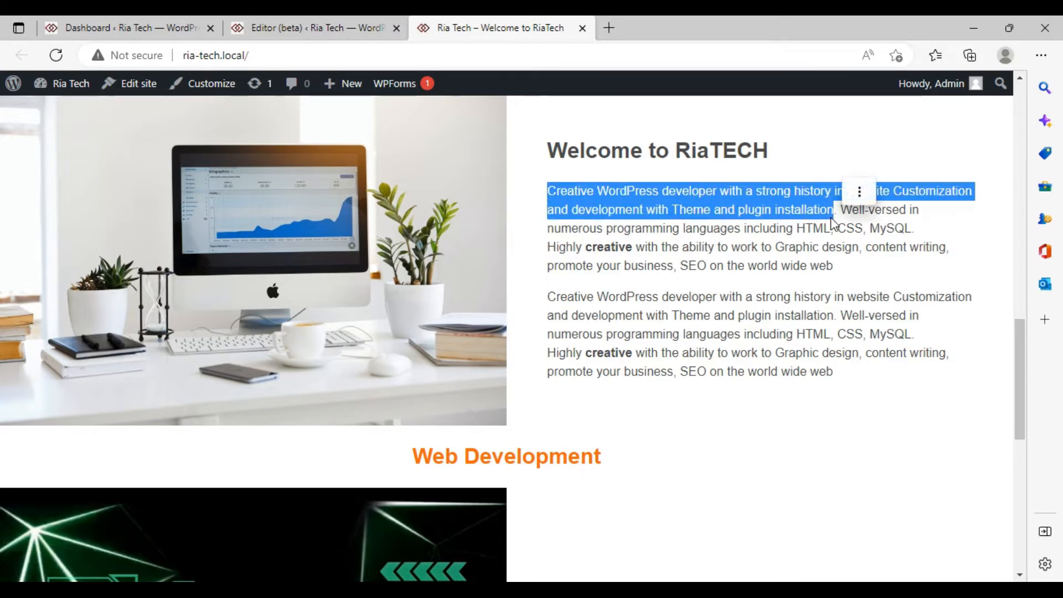
click(266, 25)
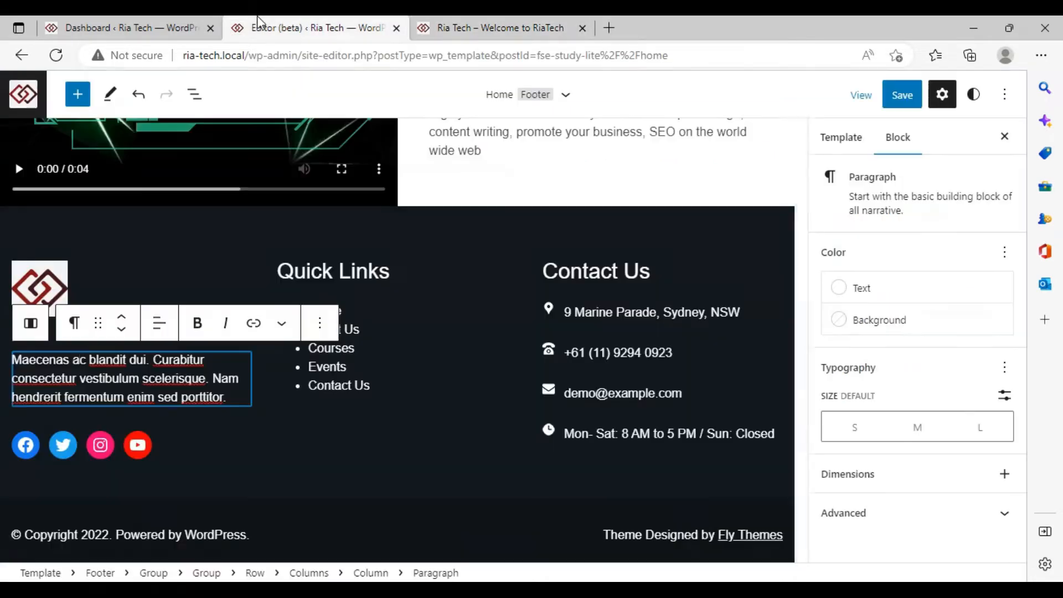
- Replace the placeholder paragraph under the footer logo with the copied "Creative WordPress developer… plugin installation" sentence
right_click(142, 394)
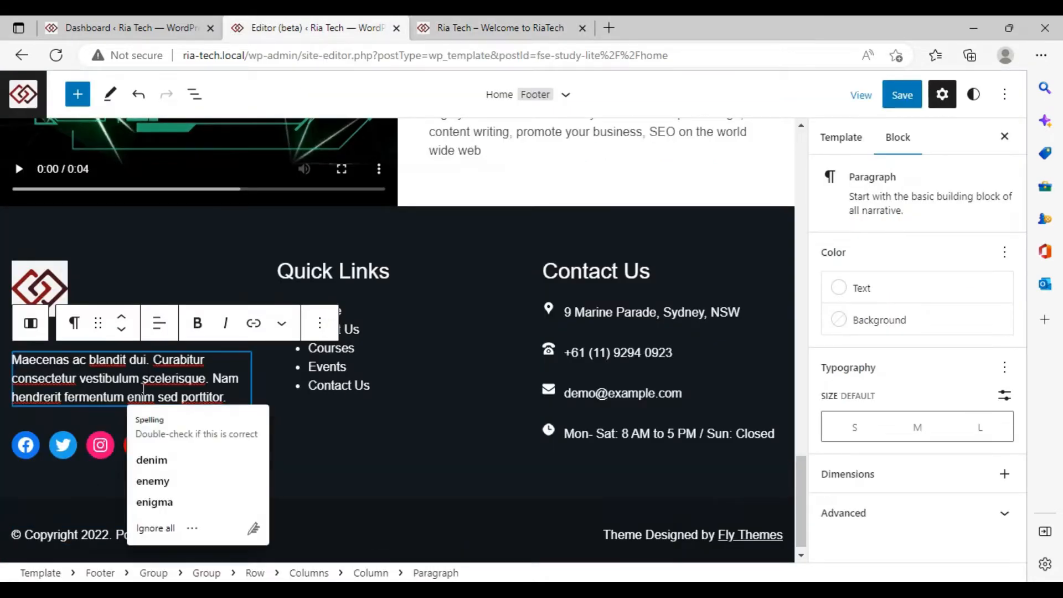
key(ctrl+a)
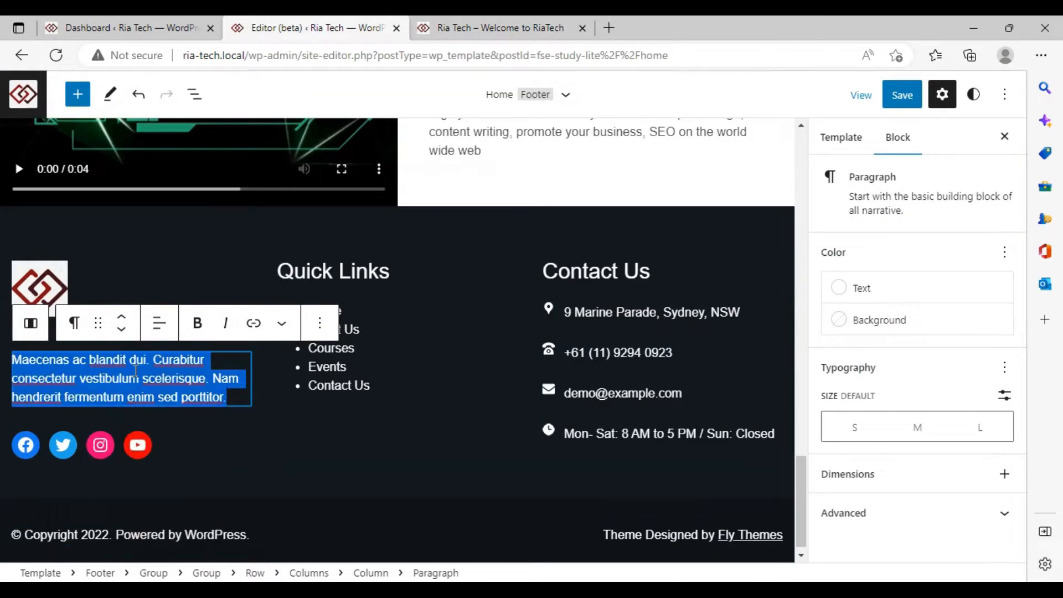
key(ctrl+v)
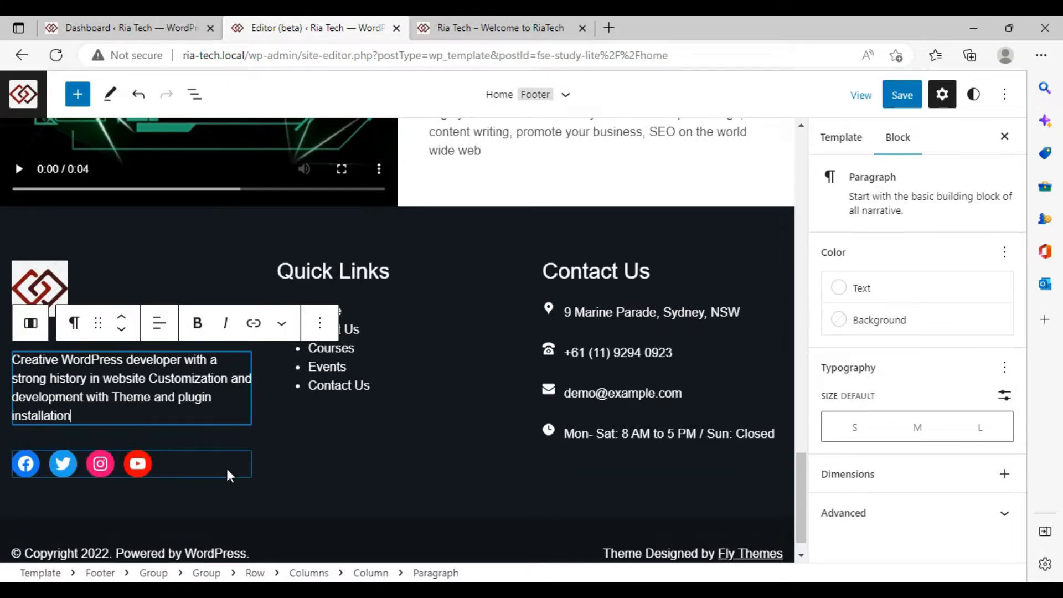
click(291, 530)
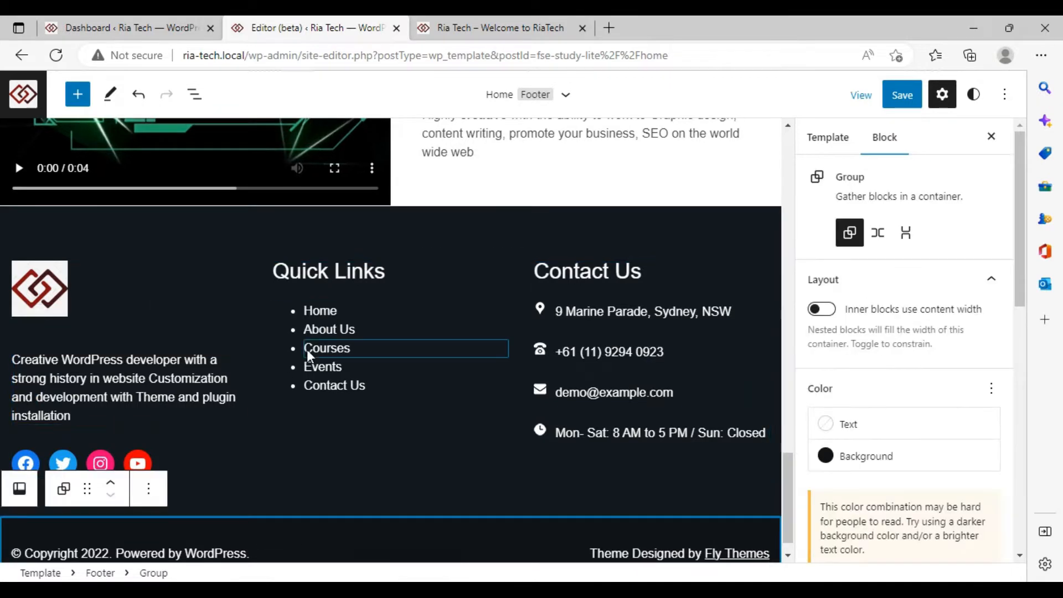
- Insert a link to the Home page at the Home item of the footer's Quick Links list
click(316, 313)
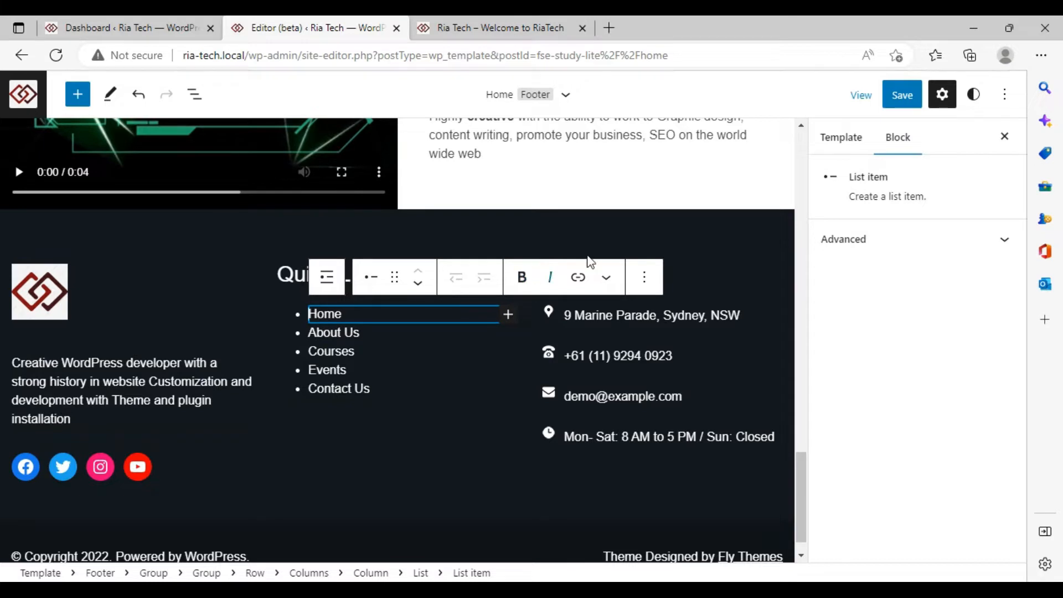
click(580, 281)
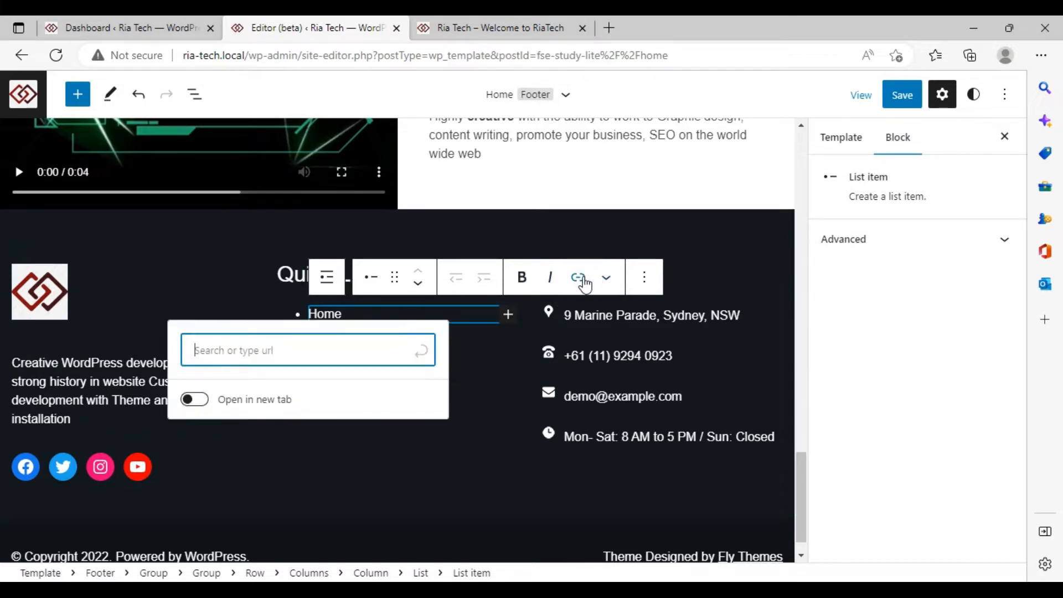
text(ho)
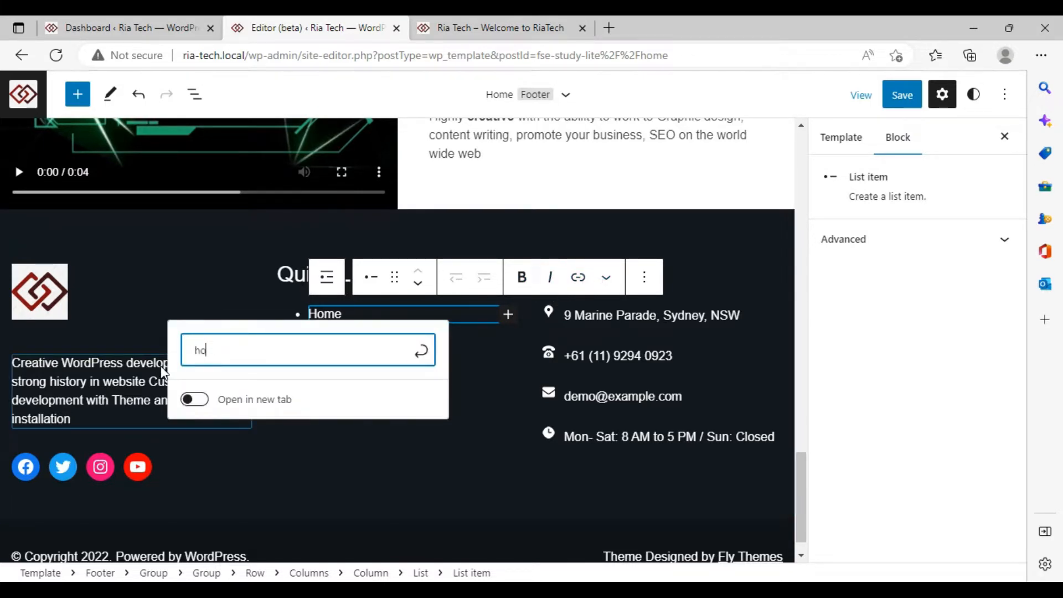
text(me)
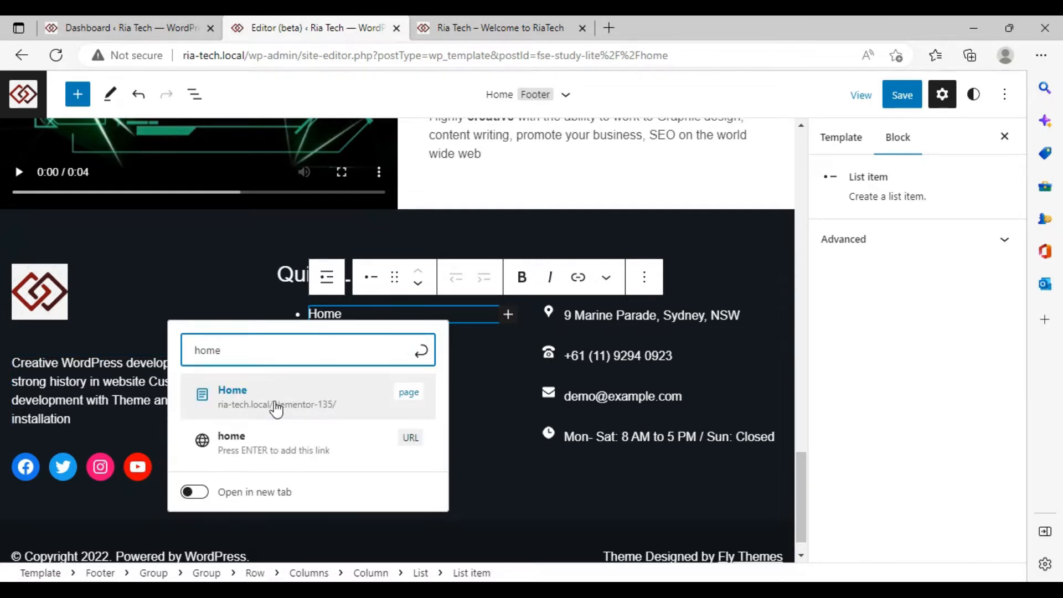
click(276, 408)
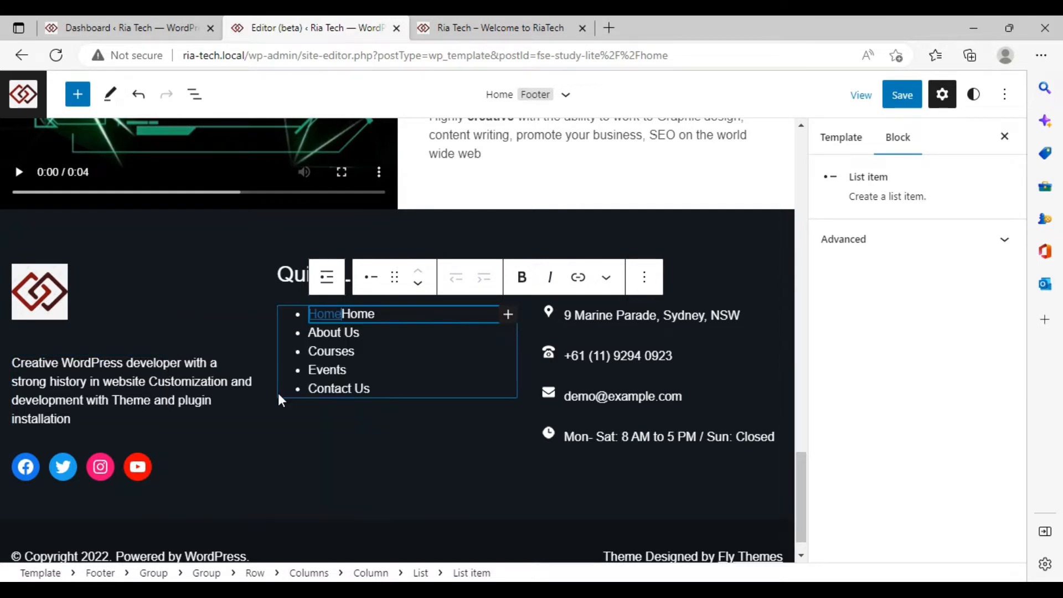
- Insert a link to the About Us page in the About Us item of Quick Links
click(357, 330)
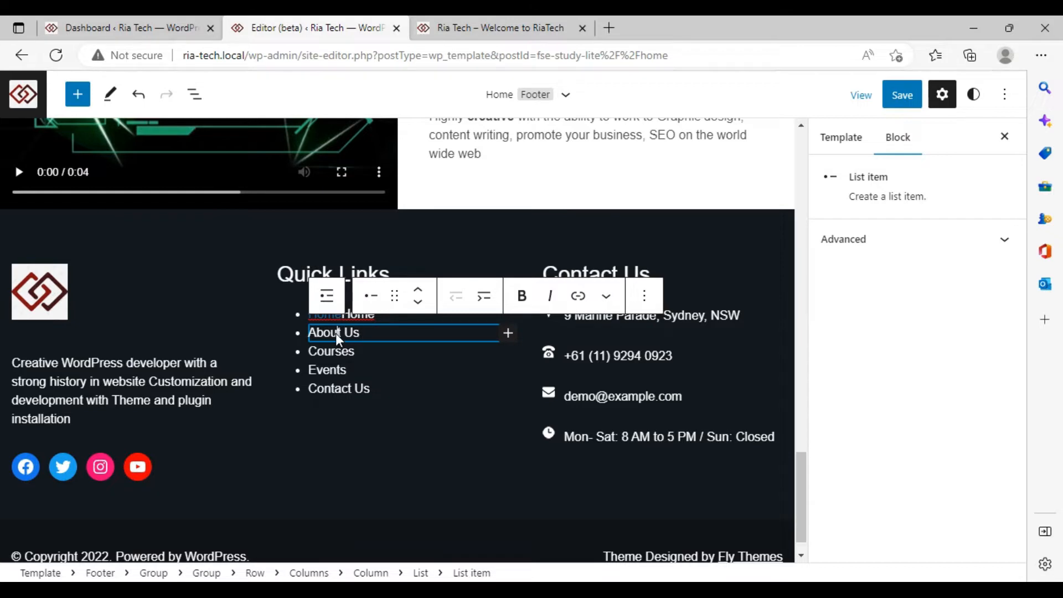
click(578, 294)
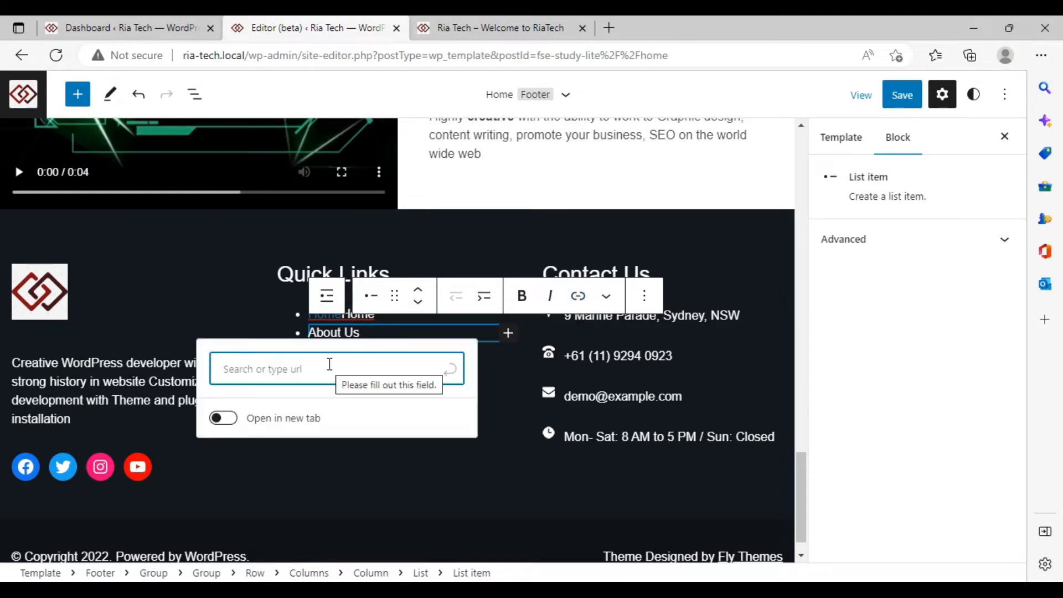
text(ab)
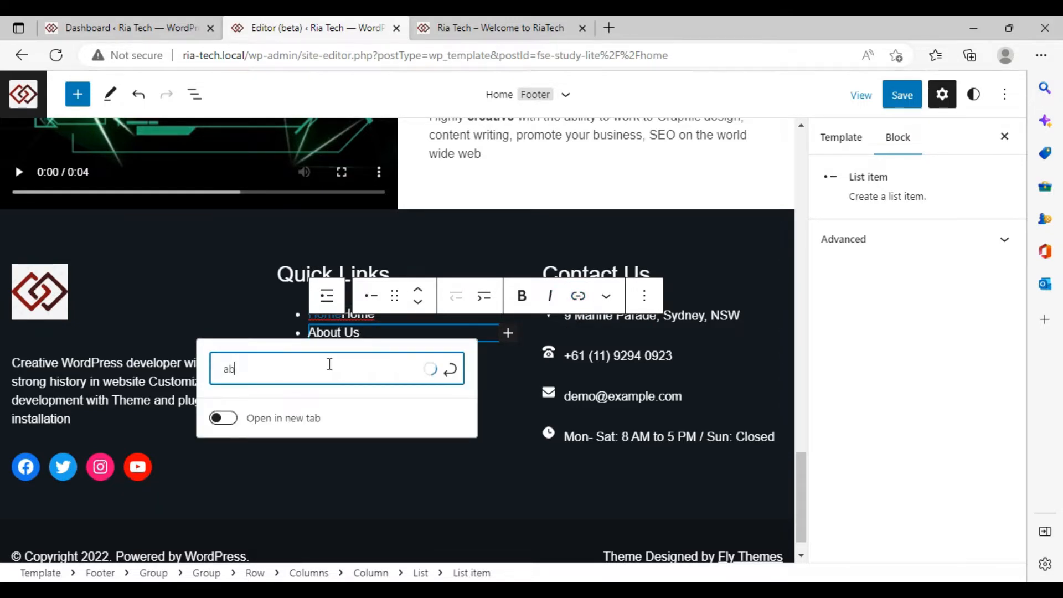
text(c)
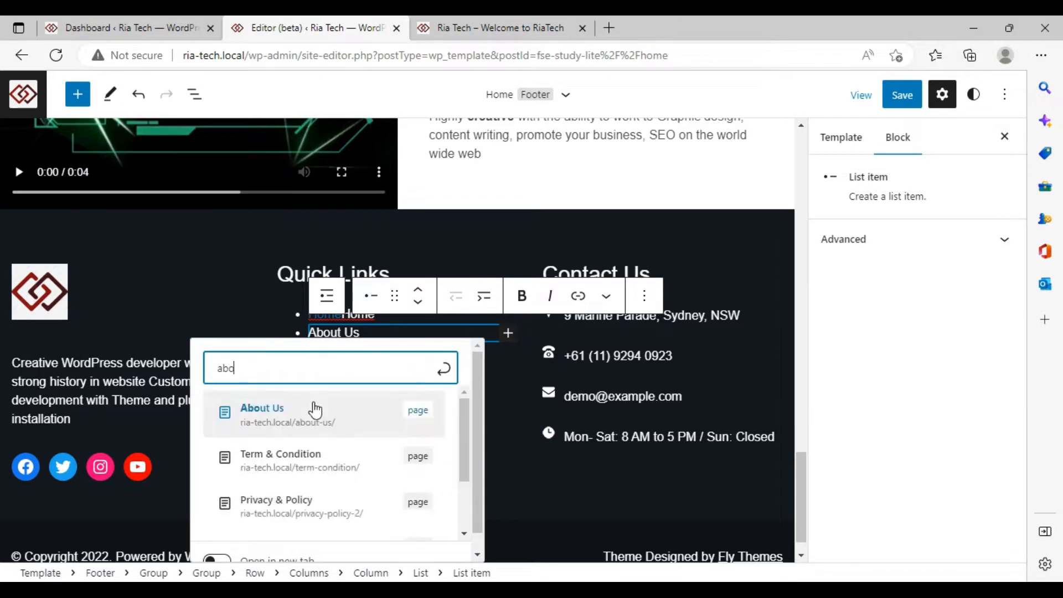
click(313, 405)
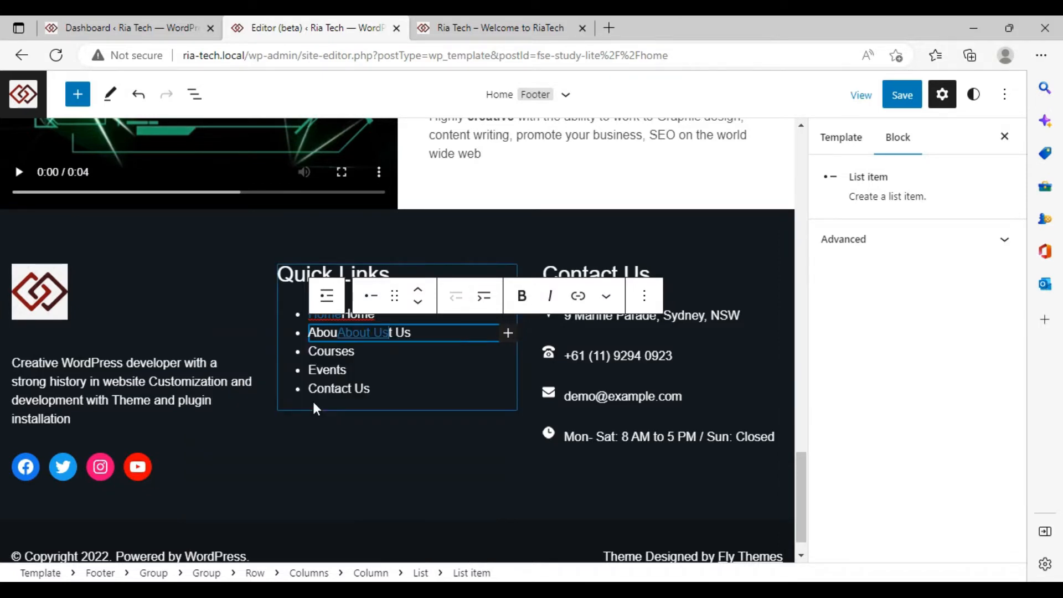
- Clear the Courses item in Quick Links and insert a link to the Term & Condition page in its place
click(344, 353)
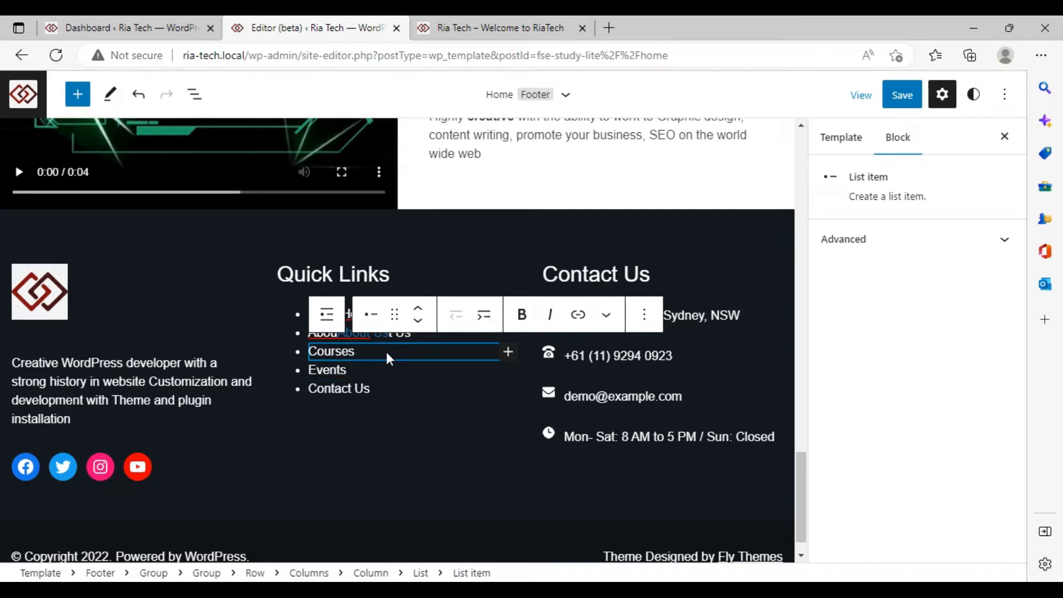
key(BackSpace)
key(BackSpace)
key(BackSpace)
key(BackSpace)
key(BackSpace)
key(BackSpace)
key(BackSpace)
click(578, 314)
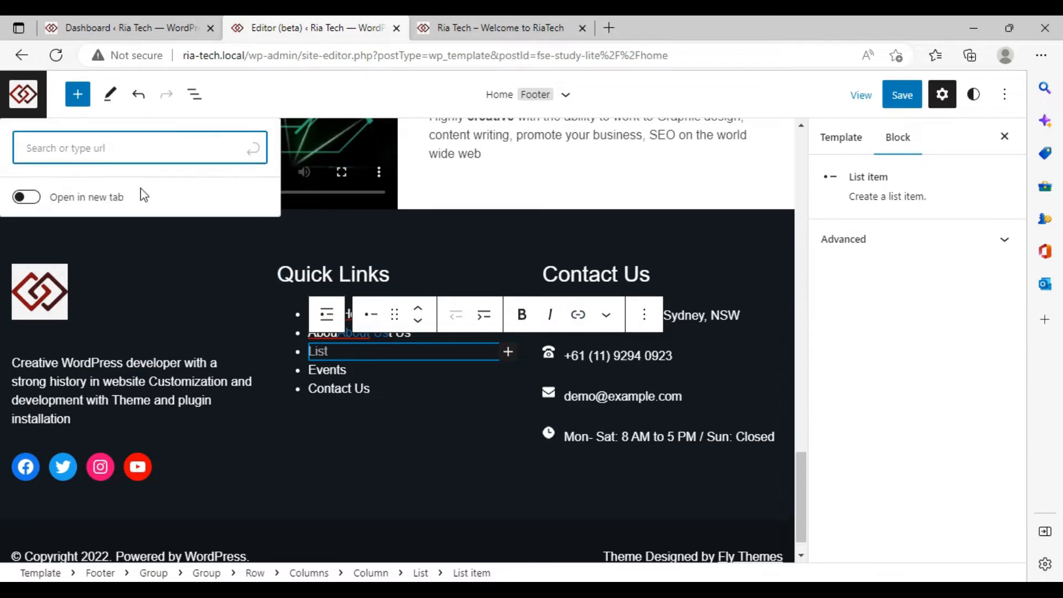
text(ter)
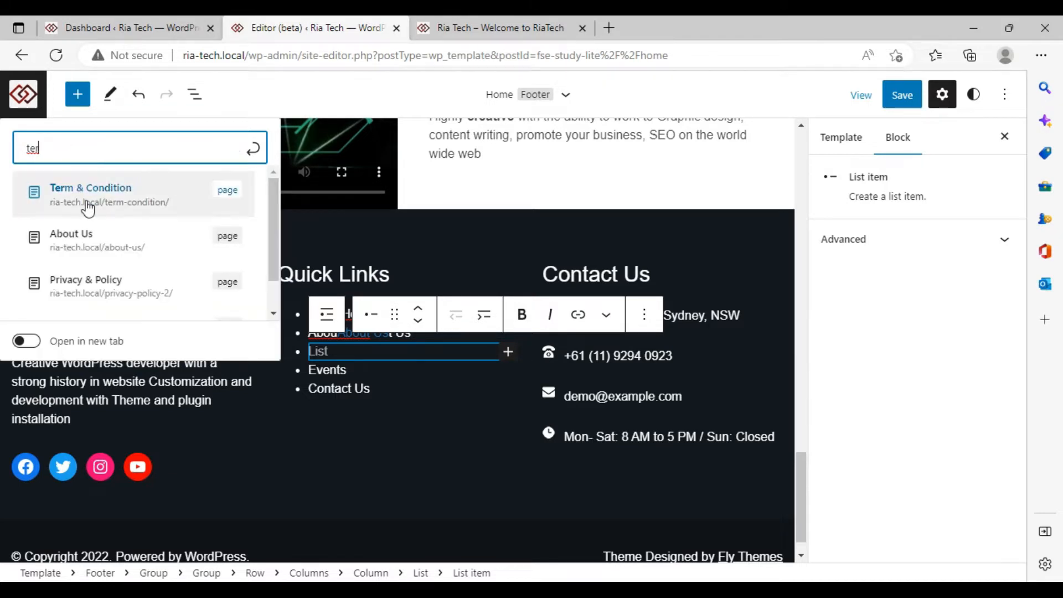
click(87, 208)
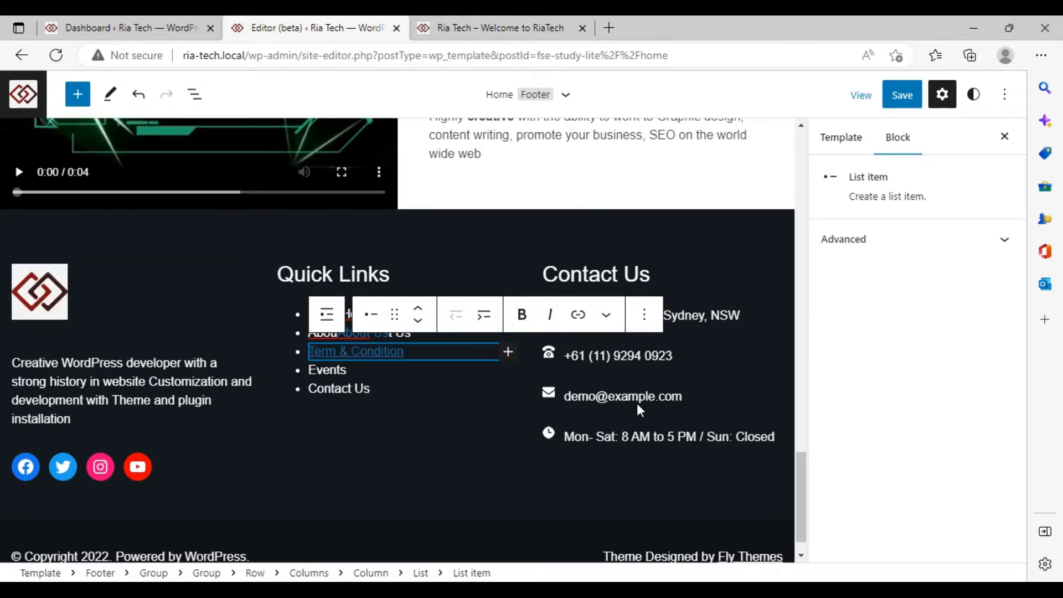
- Clear the Events item in Quick Links and insert a link to the Privacy & Policy page in its place
click(338, 368)
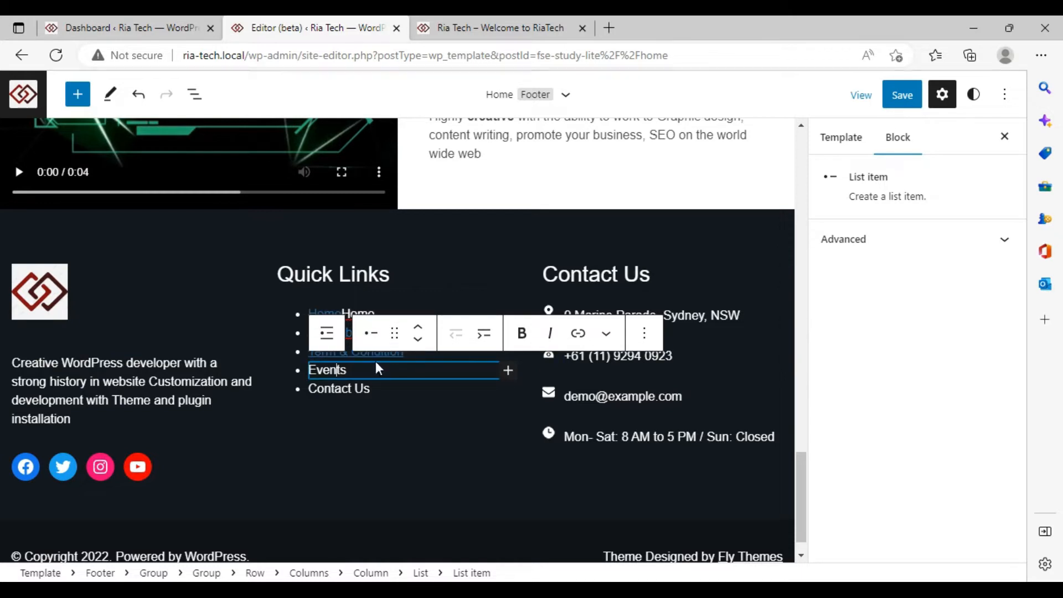
key(BackSpace)
key(BackSpace)
key(BackSpace)
key(BackSpace)
key(BackSpace)
key(BackSpace)
text(pr)
key(BackSpace)
key(BackSpace)
key(BackSpace)
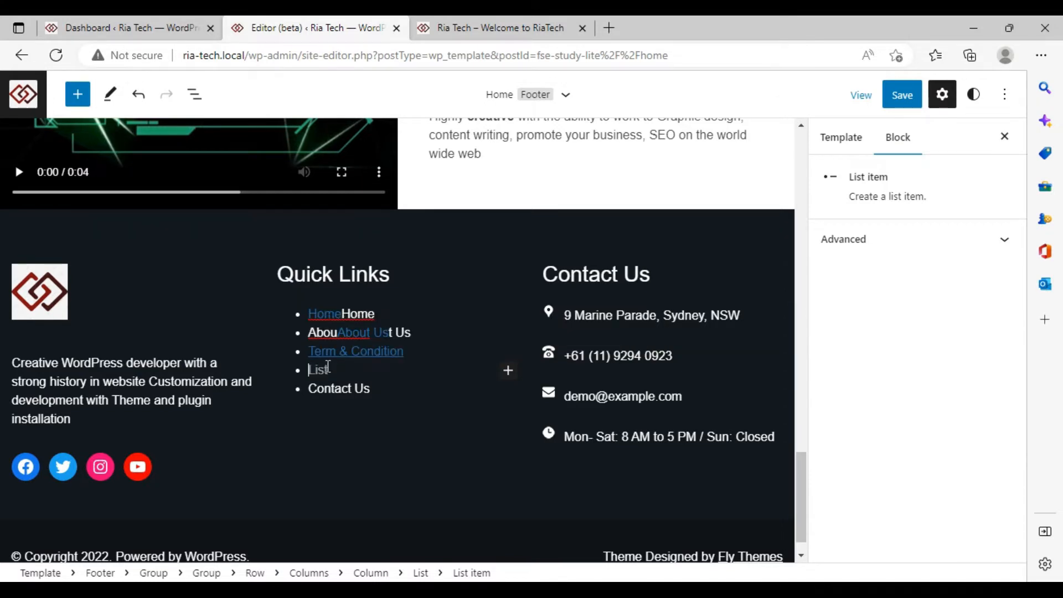
click(578, 334)
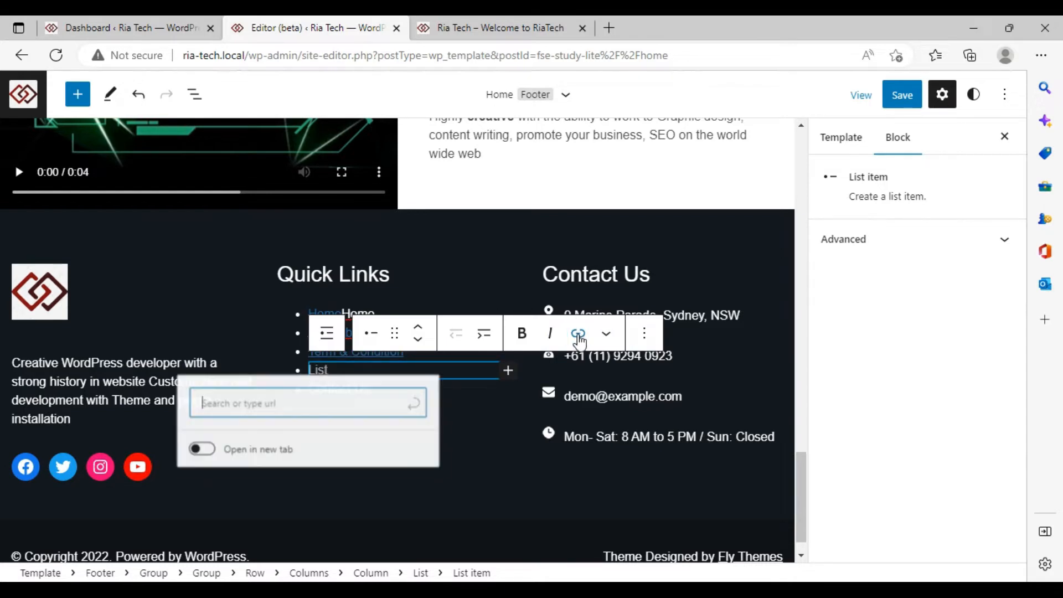
text(pri)
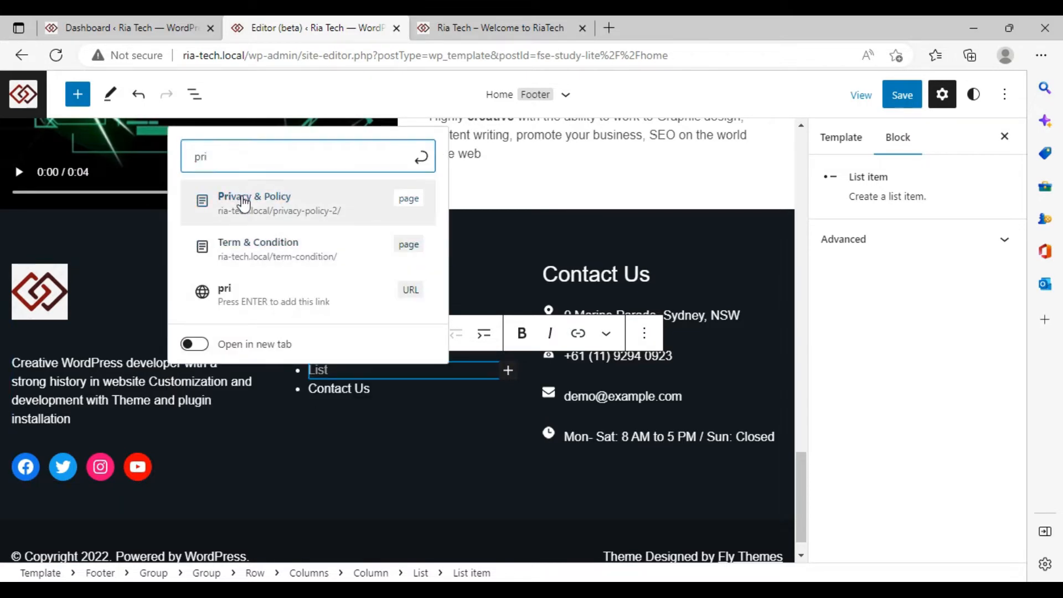
click(244, 200)
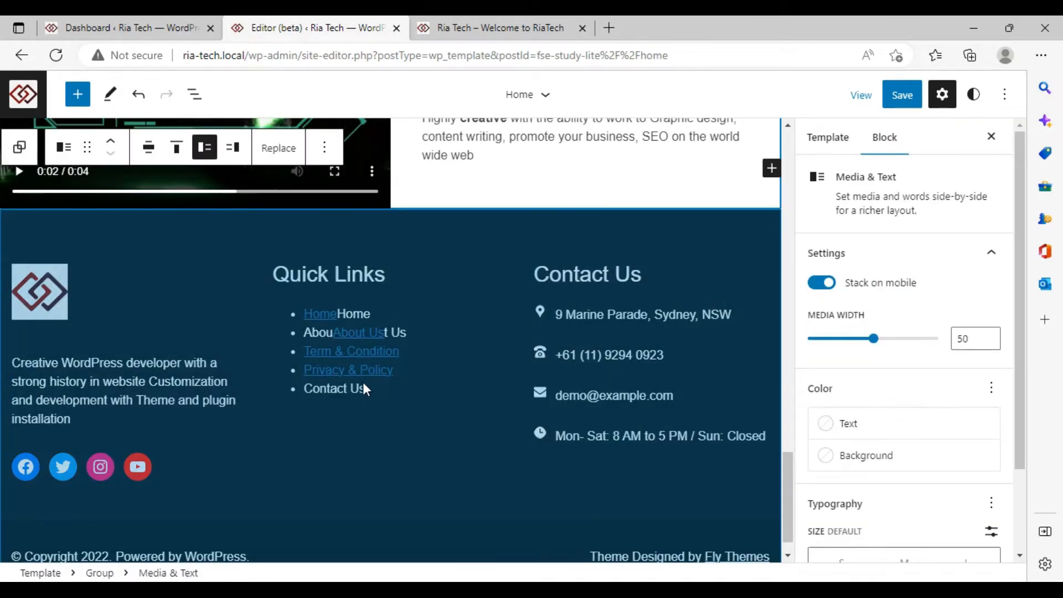
- Insert a link to the contact us page at the end of the Contact Us item in Quick Links
click(363, 386)
click(369, 391)
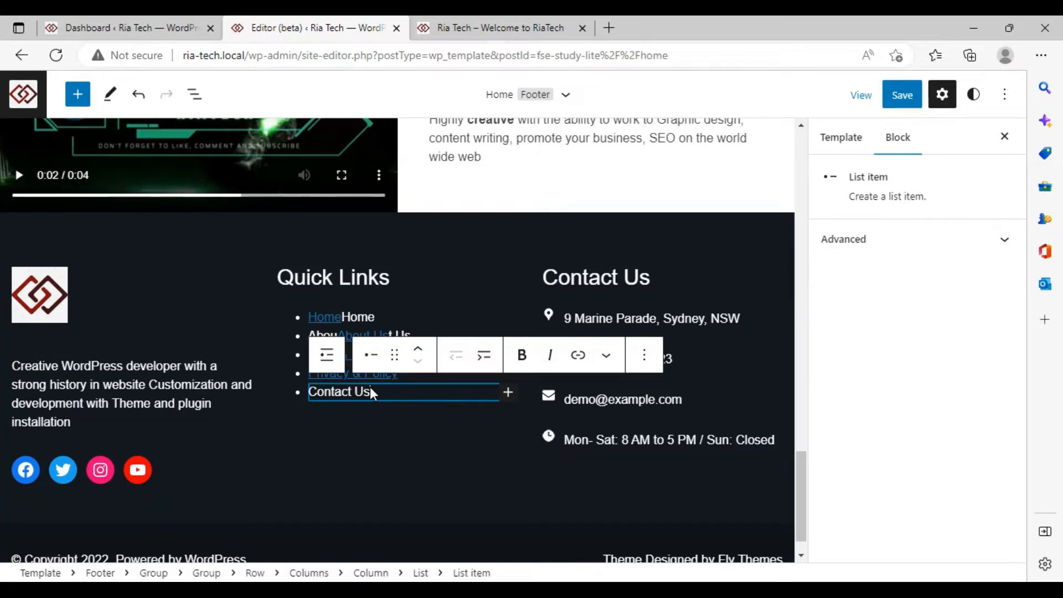
click(578, 357)
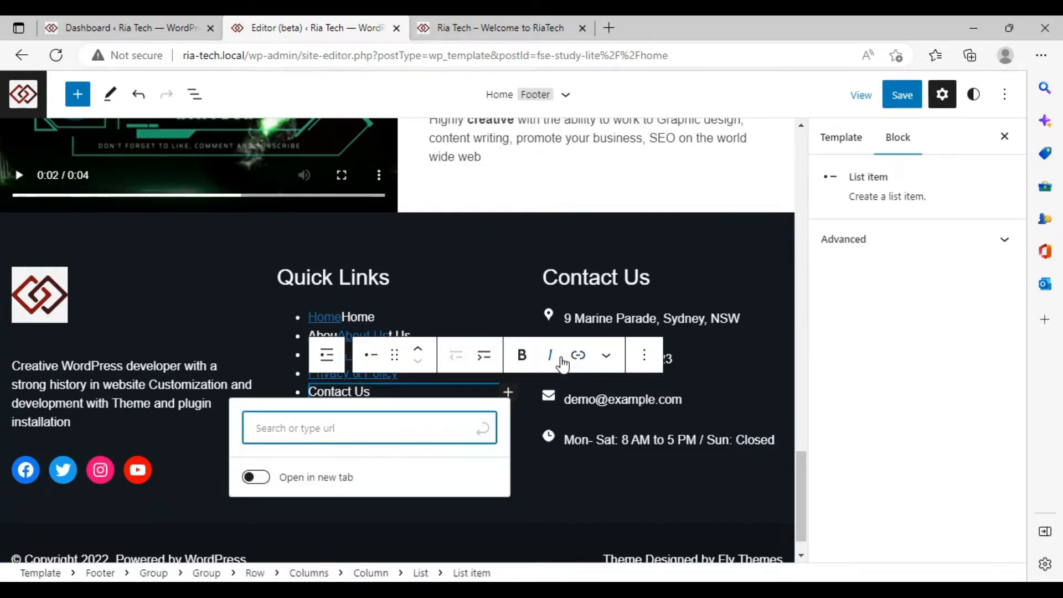
text(con)
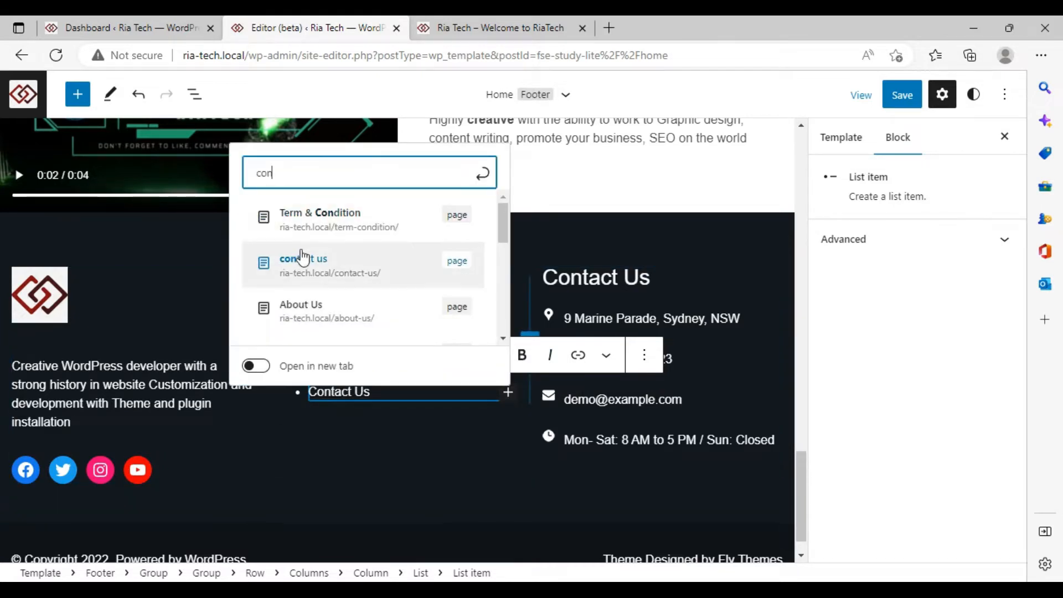
click(305, 264)
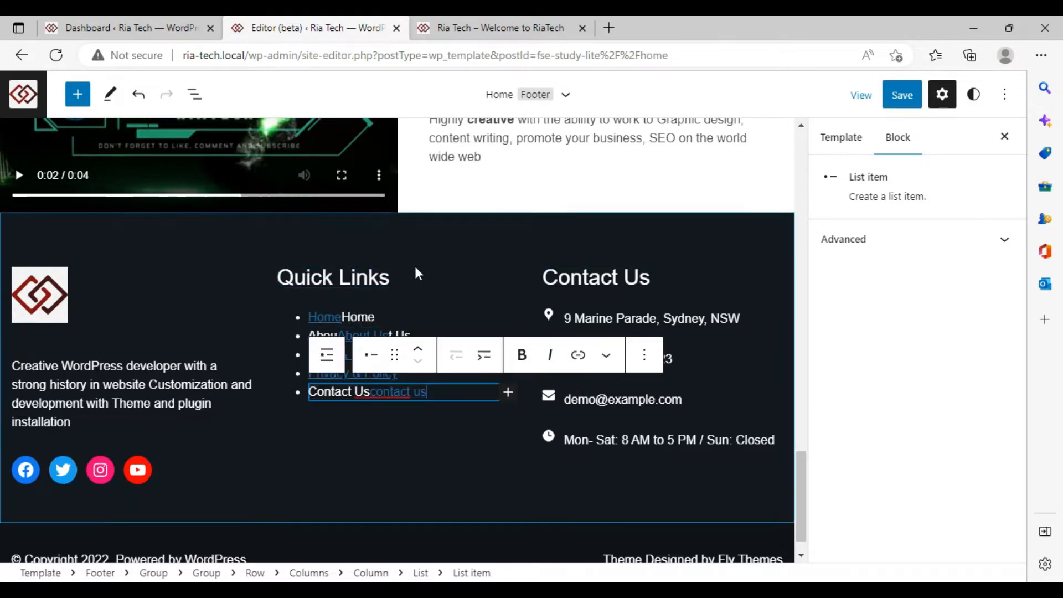
- Delete the duplicate plain-text "Home" after the linked Home in Quick Links
click(414, 264)
click(384, 320)
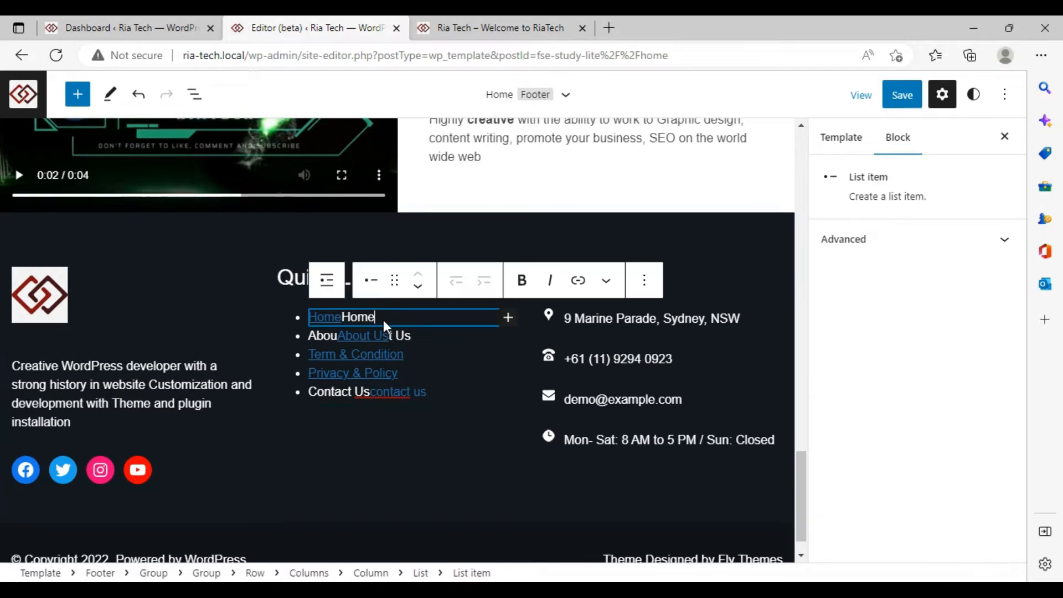
key(BackSpace)
key(BackSpace)
key(BackSpace)
key(BackSpace)
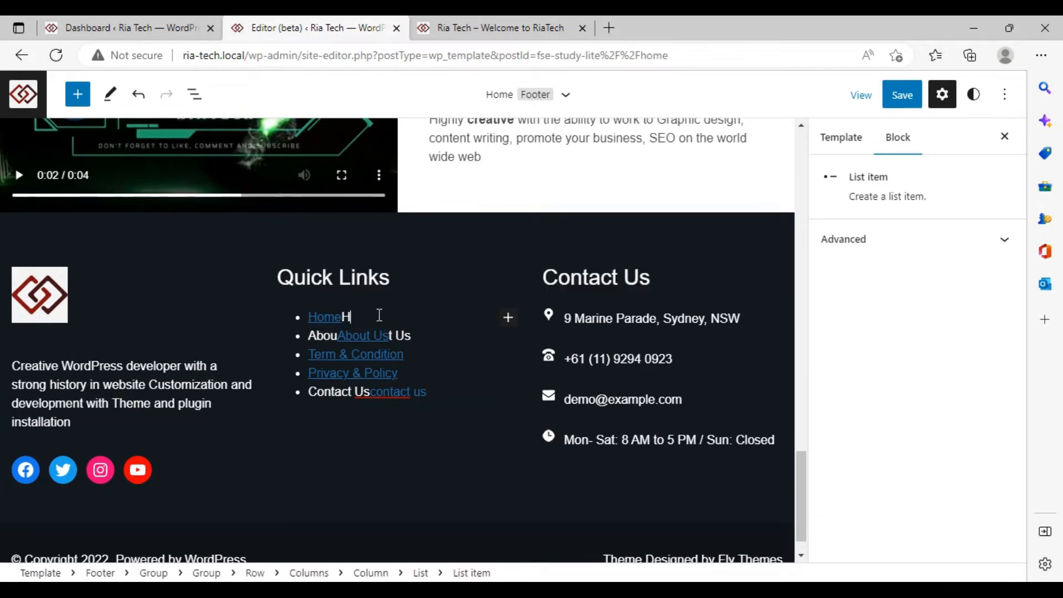
- Delete the leftover plain text "t Us" and "Abou" around the About Us link in Quick Links
click(424, 337)
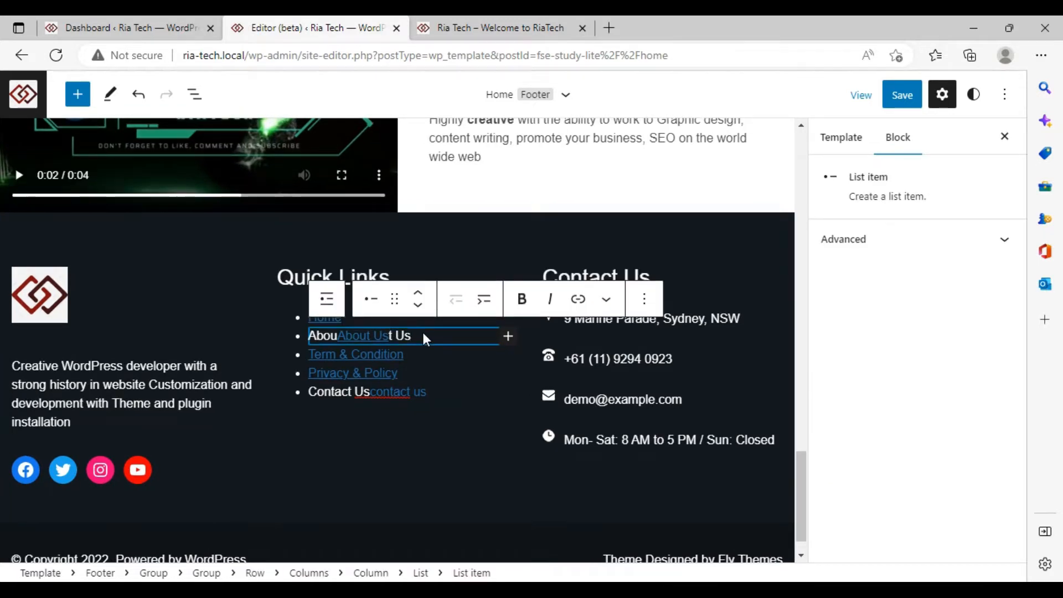
key(BackSpace)
key(BackSpace)
key(BackSpace)
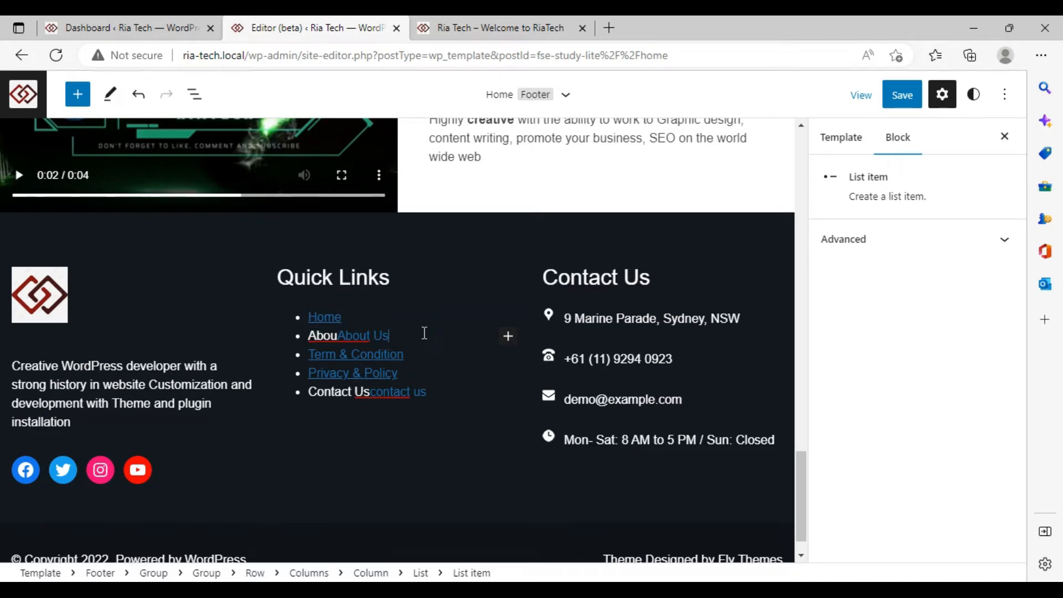
click(417, 341)
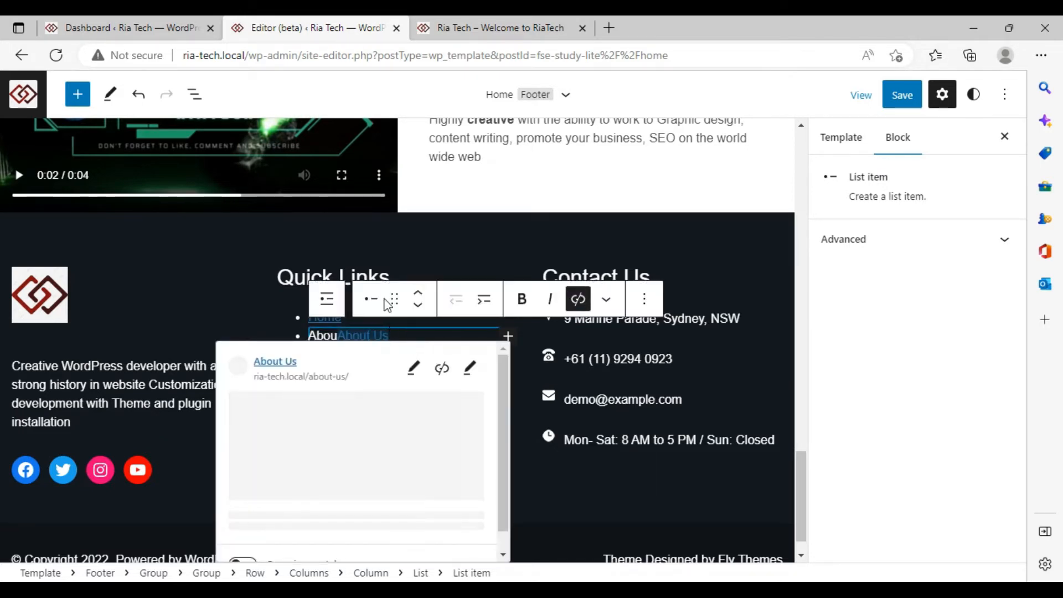
click(336, 336)
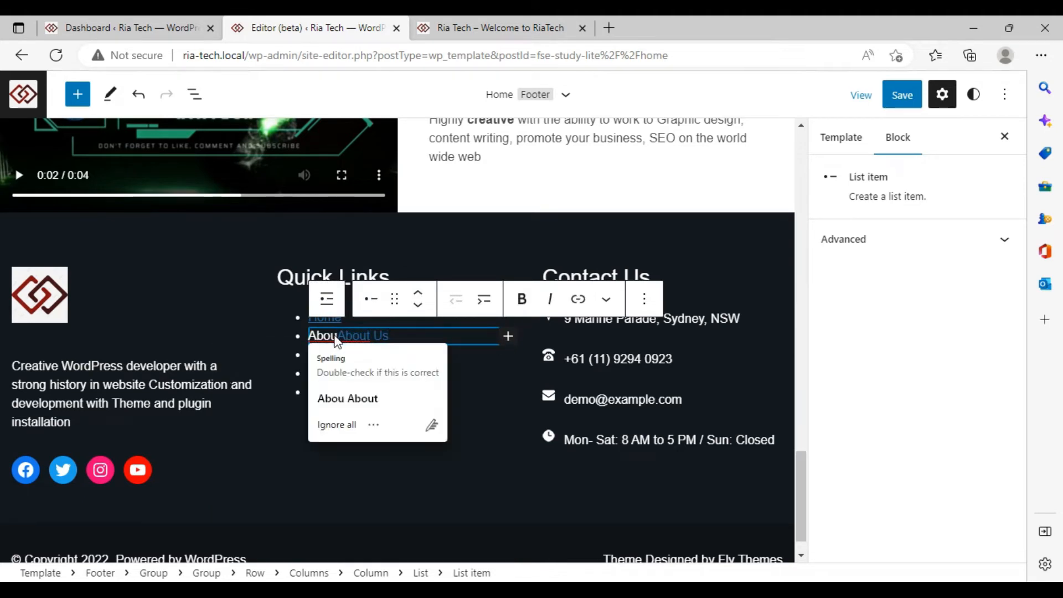
key(BackSpace)
key(BackSpace)
key(BackSpace)
key(BackSpace)
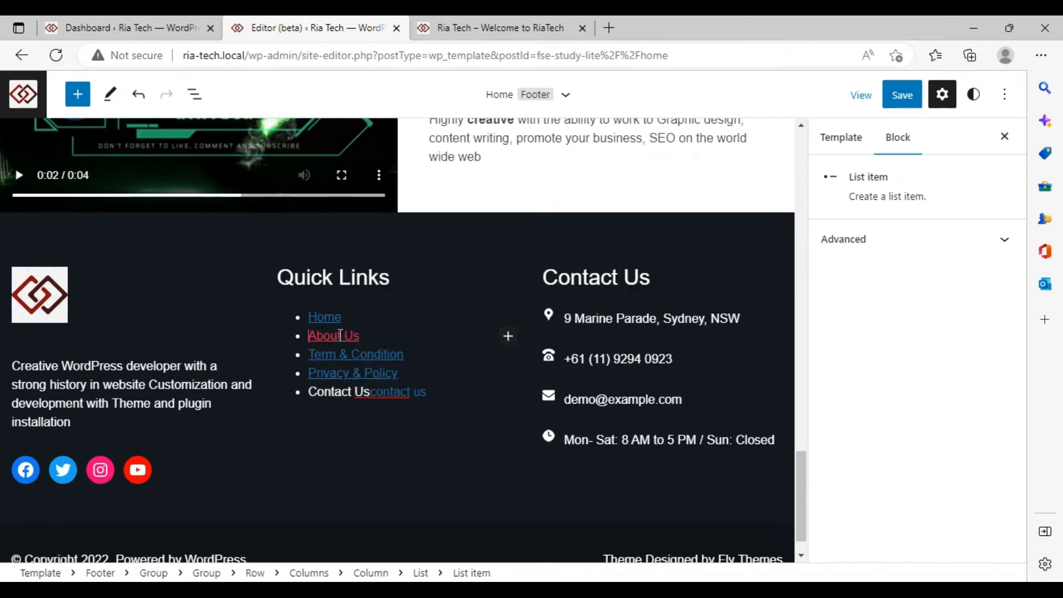
- Delete the leftover plain text "Contact Us" in front of the contact us link in Quick Links
click(370, 391)
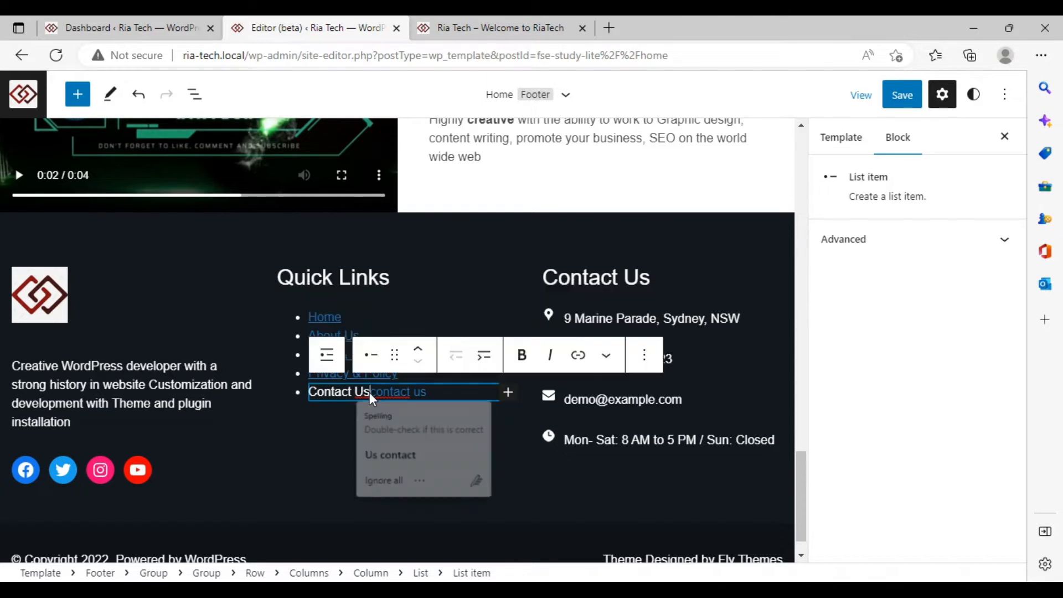
key(BackSpace)
key(BackSpace)
key(BackSpace)
key(BackSpace)
key(BackSpace)
key(BackSpace)
key(BackSpace)
key(BackSpace)
key(BackSpace)
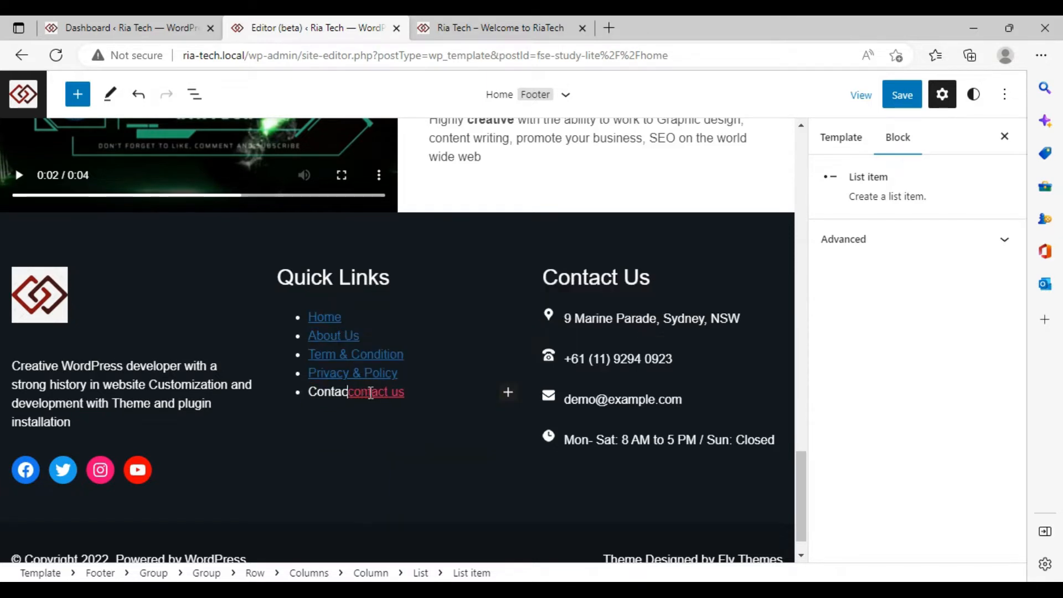
key(BackSpace)
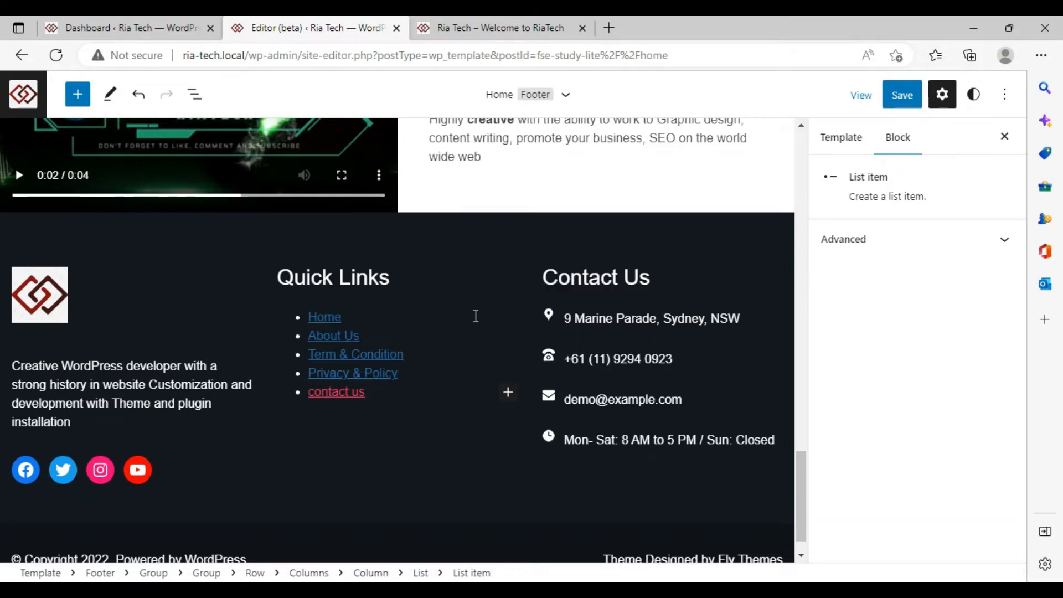
- Replace the placeholder street address in the footer's Contact Us column with the company address copied from the live site's header
click(615, 282)
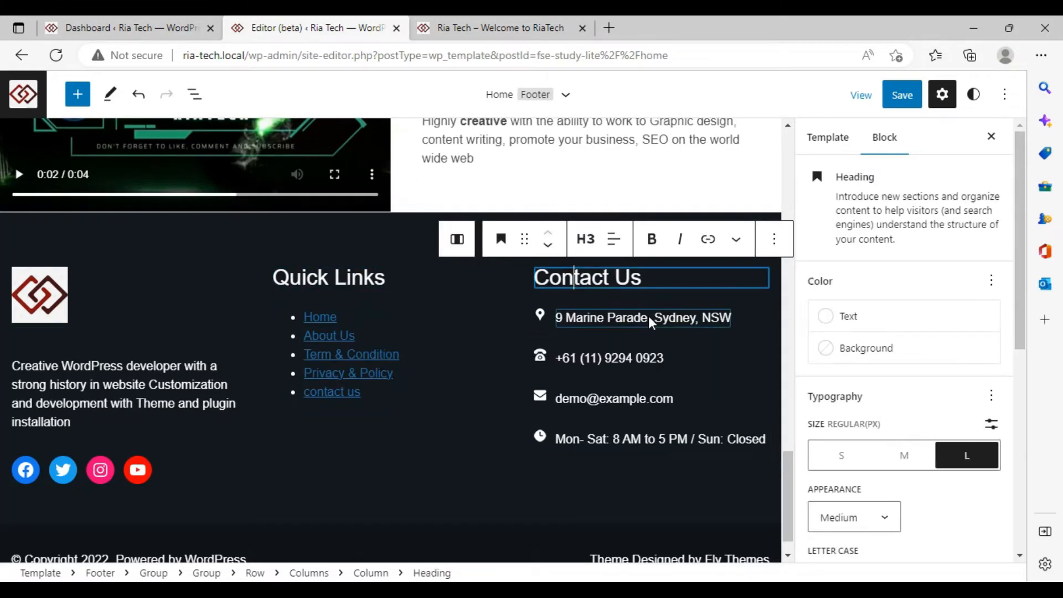
click(650, 316)
click(488, 25)
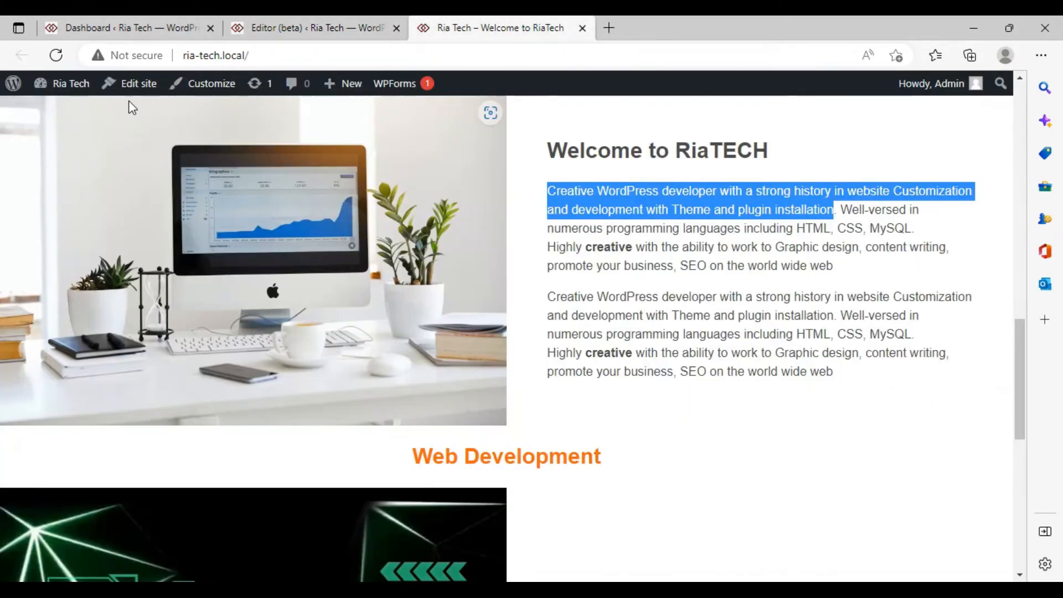
scroll(194, 205, up, 10)
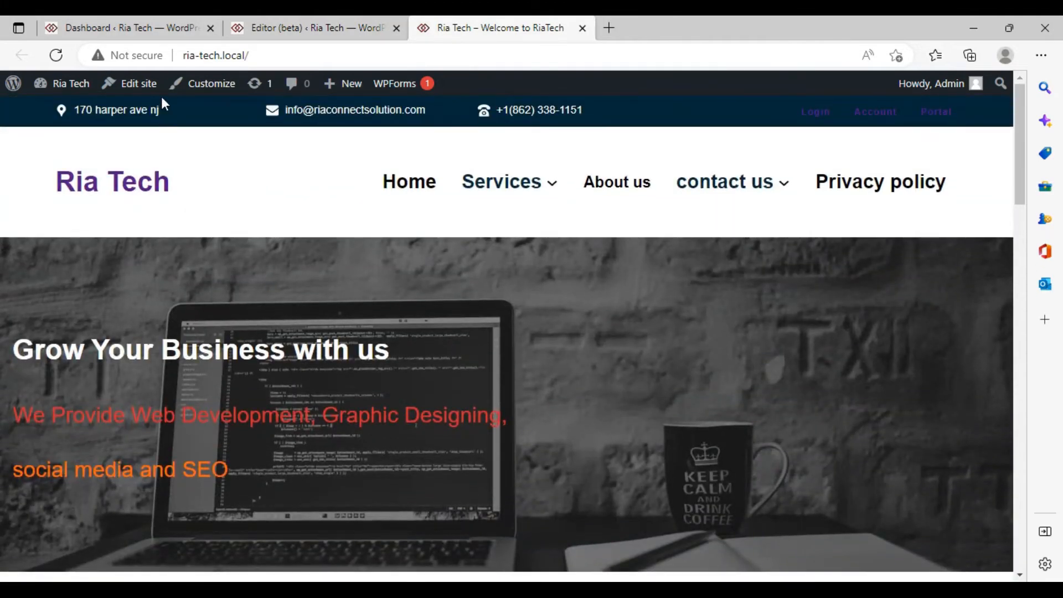
drag(151, 111, 101, 127)
click(168, 120)
drag(164, 113, 73, 111)
key(ctrl+c)
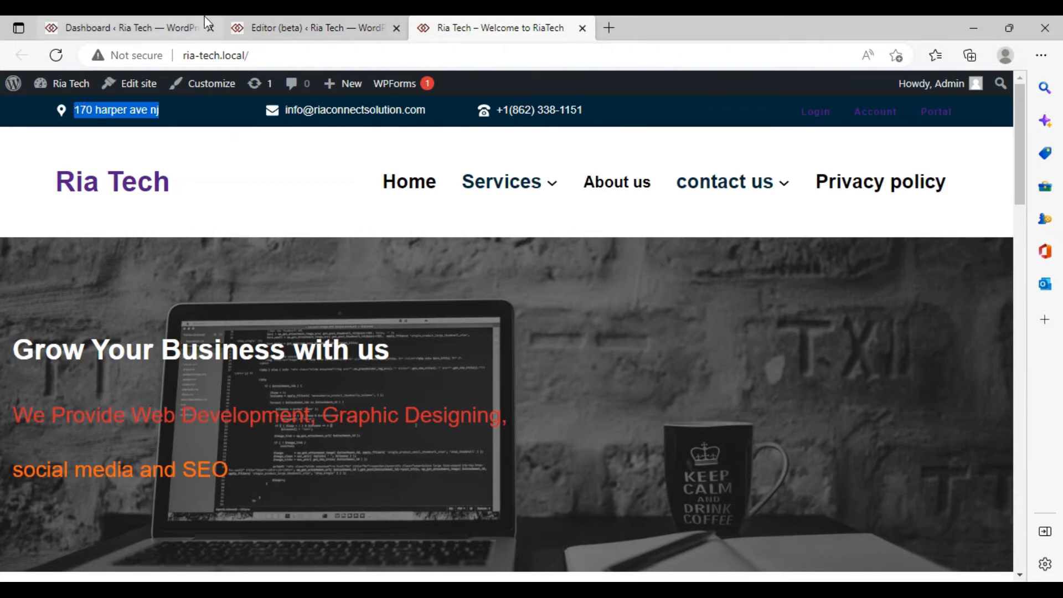
click(302, 28)
click(686, 308)
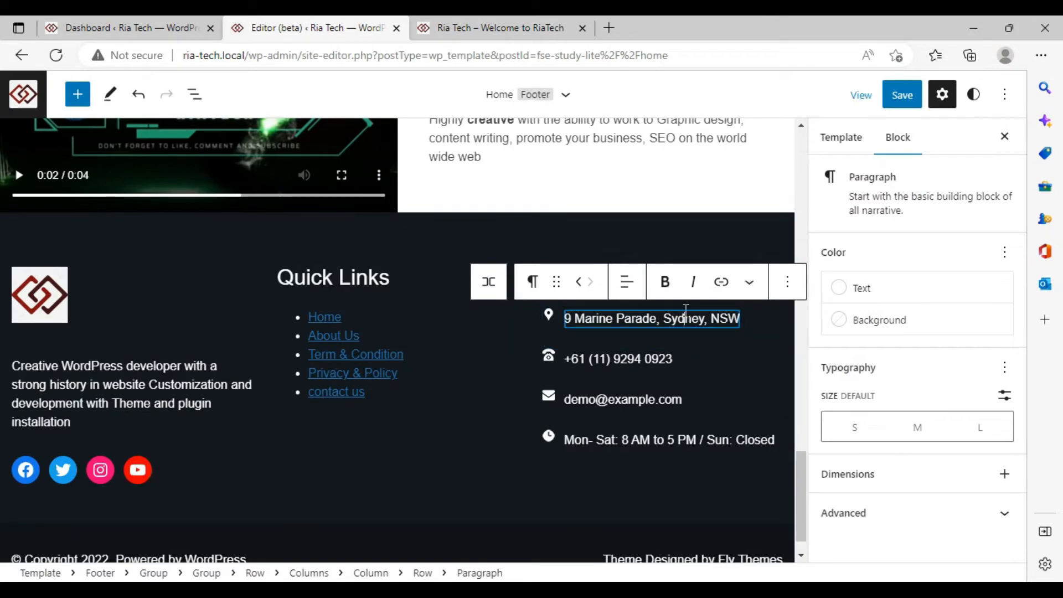
key(ctrl+a)
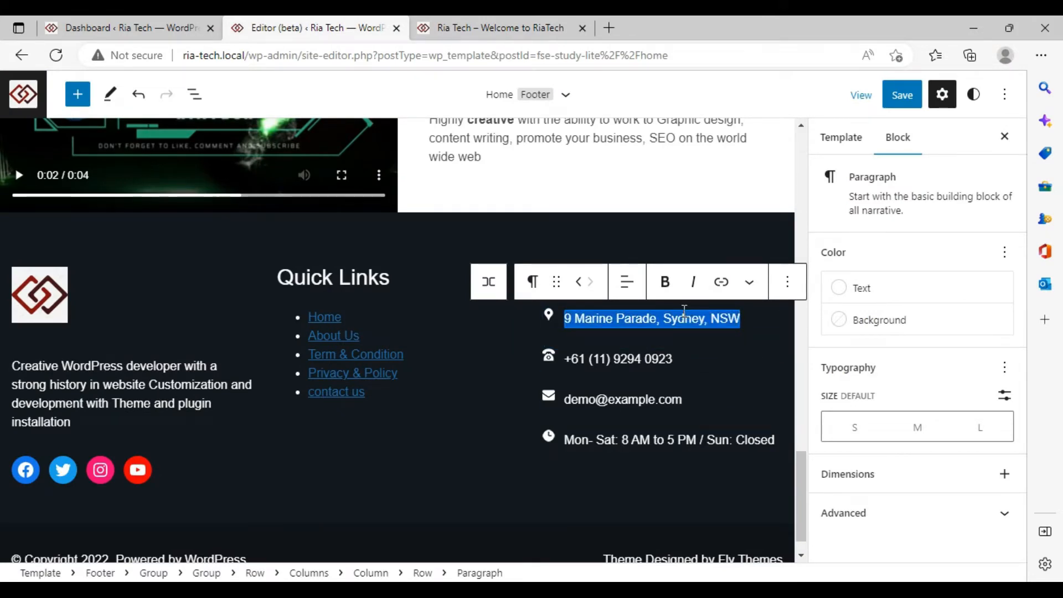
key(ctrl+v)
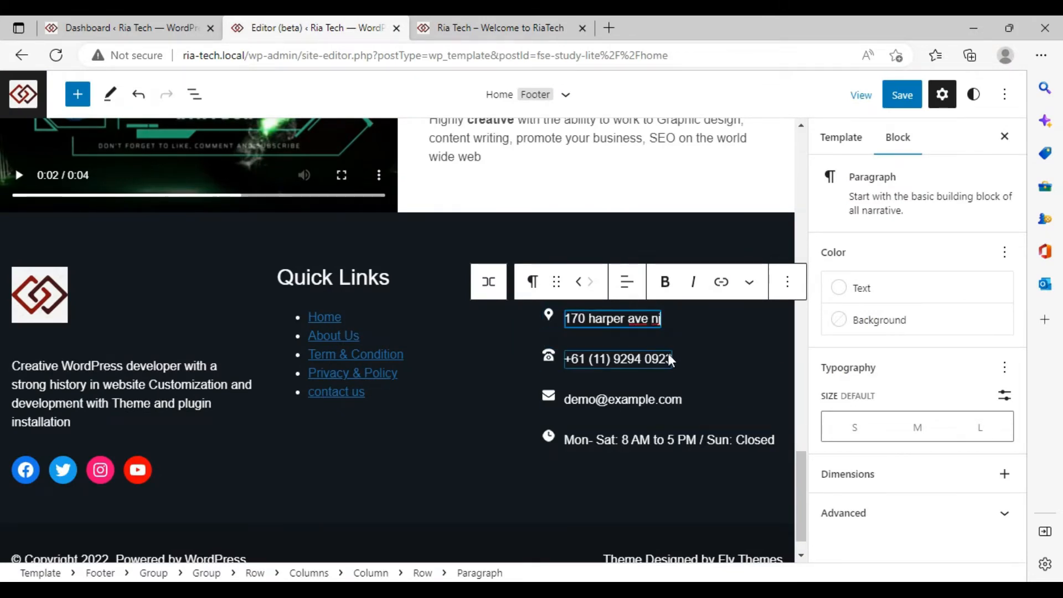
- Replace the placeholder phone number in the footer's Contact Us column with the company phone number copied from the live site's header
click(669, 357)
click(512, 27)
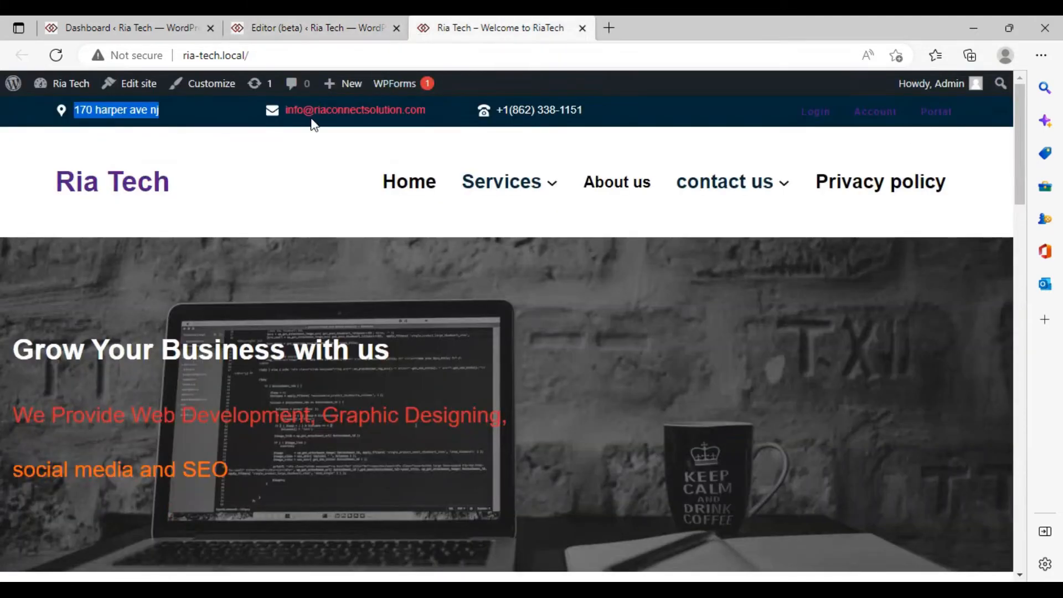
click(523, 102)
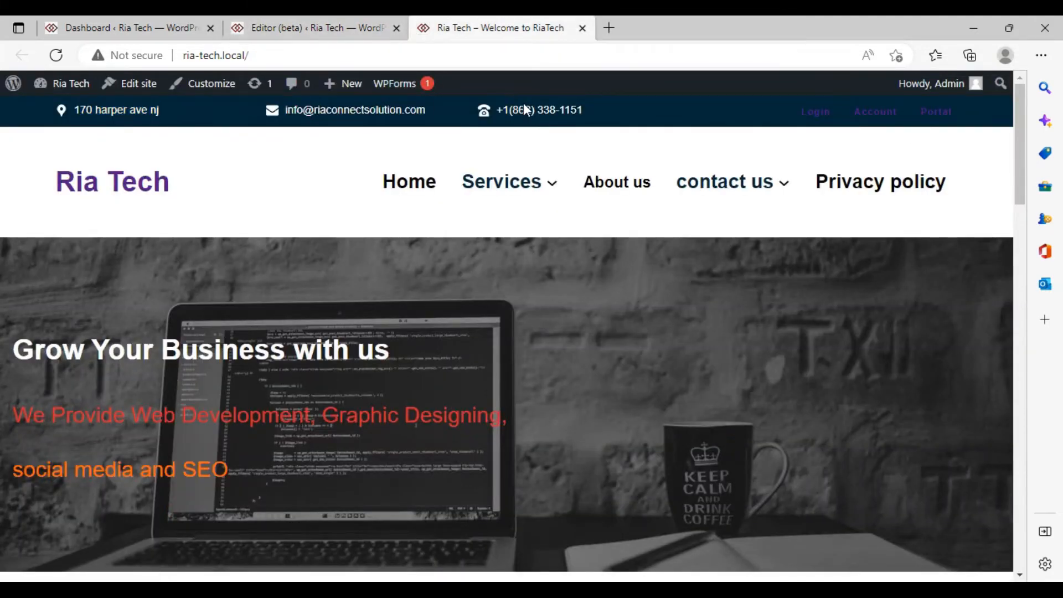
drag(574, 113, 500, 125)
key(ctrl+c)
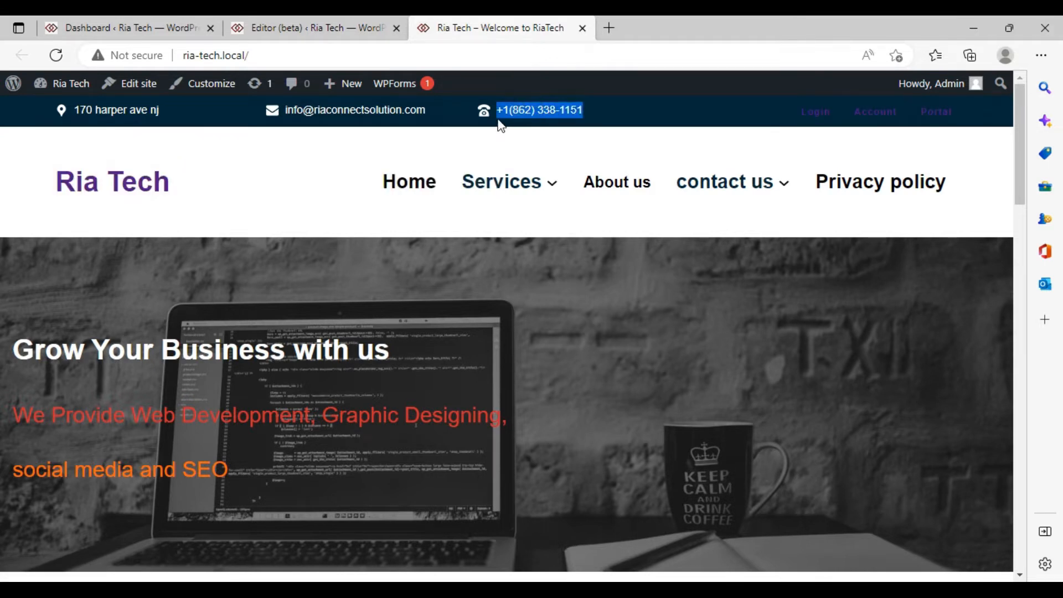
click(322, 28)
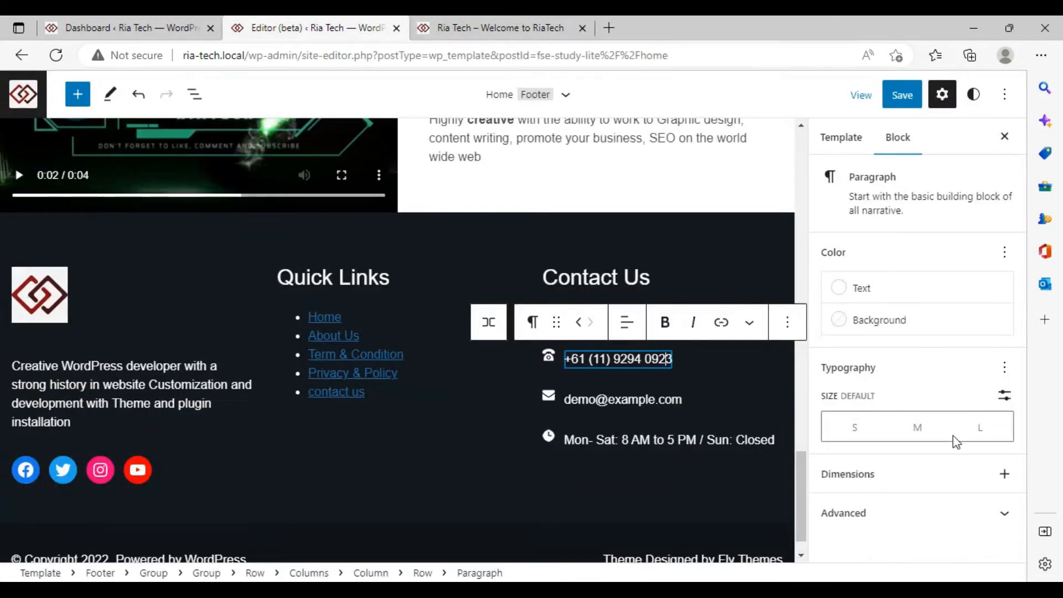
triple_click(648, 361)
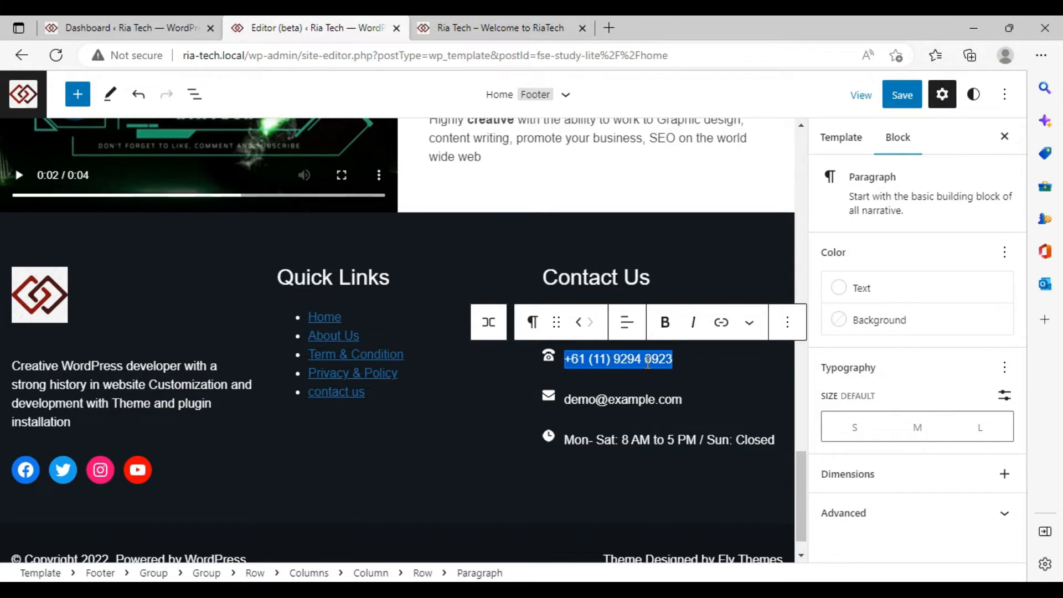
key(ctrl+v)
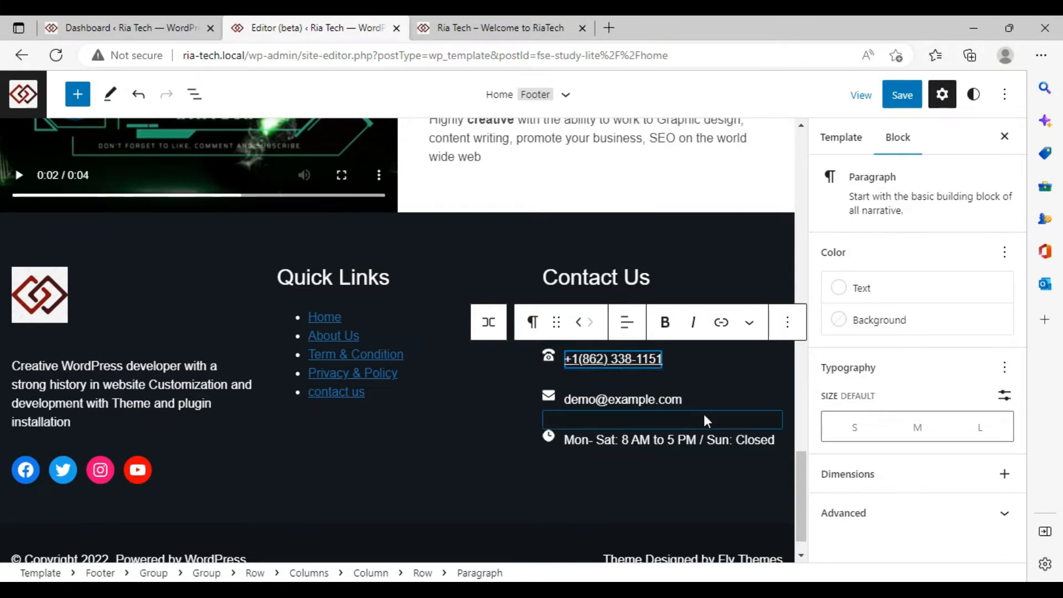
- Replace the placeholder e-mail in the footer's Contact Us column with the company e-mail address copied from the live site's header
click(673, 400)
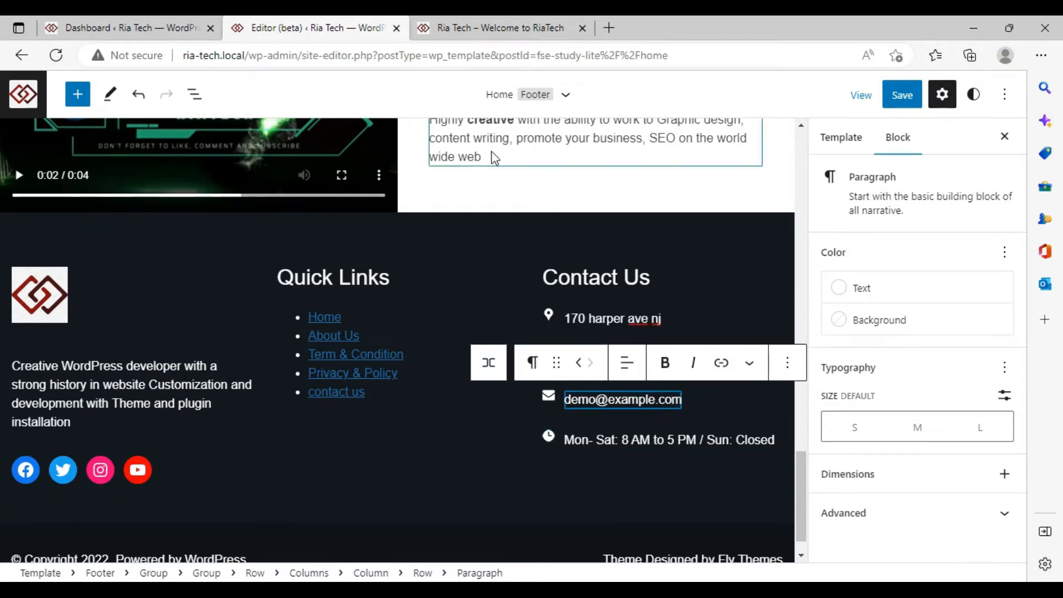
click(449, 25)
drag(435, 109, 281, 126)
key(ctrl+c)
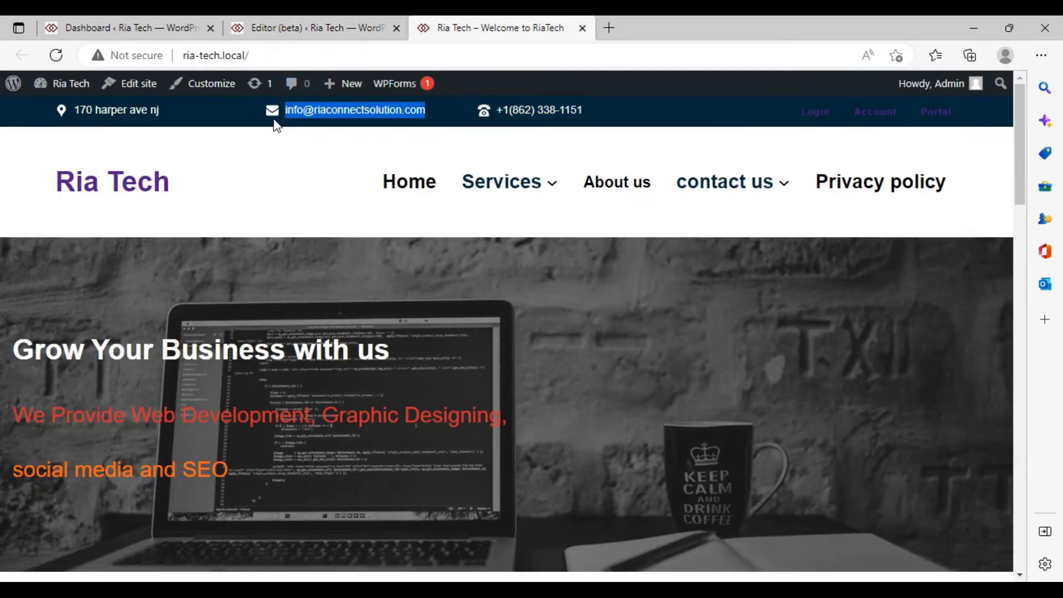
click(294, 28)
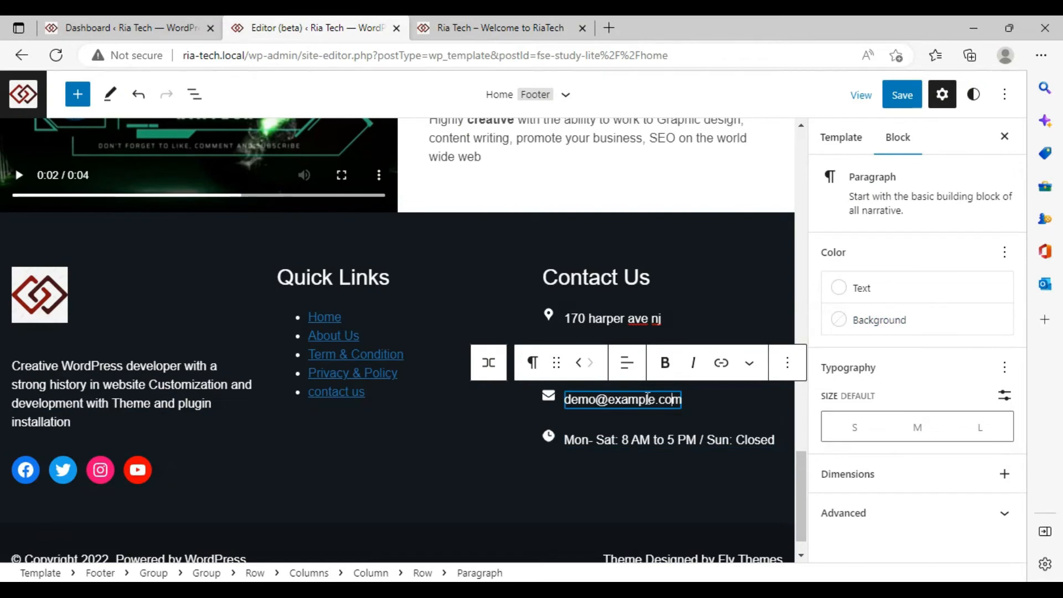
drag(683, 397, 589, 397)
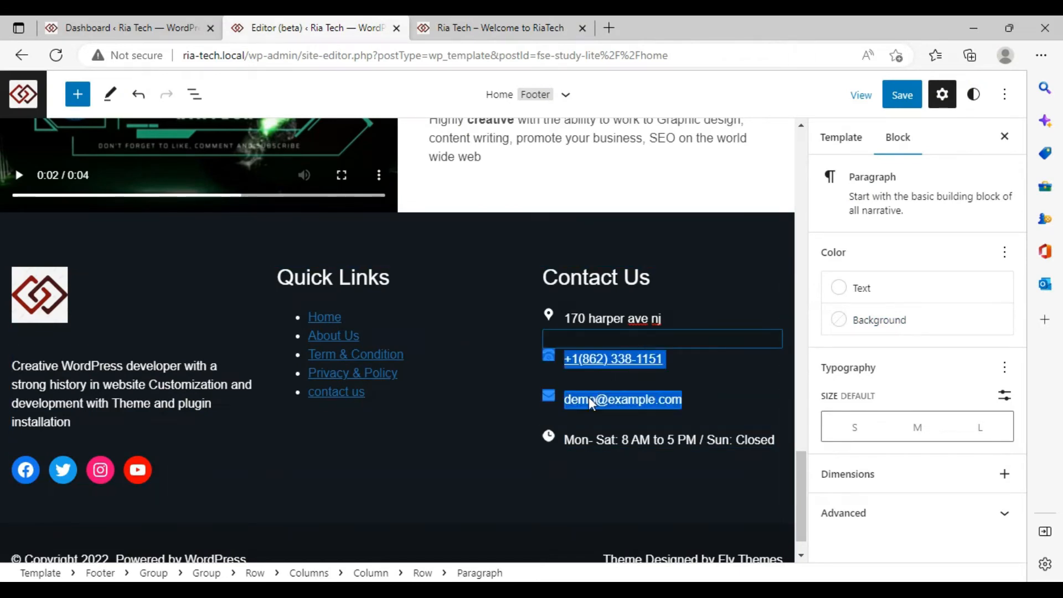
click(583, 384)
click(569, 400)
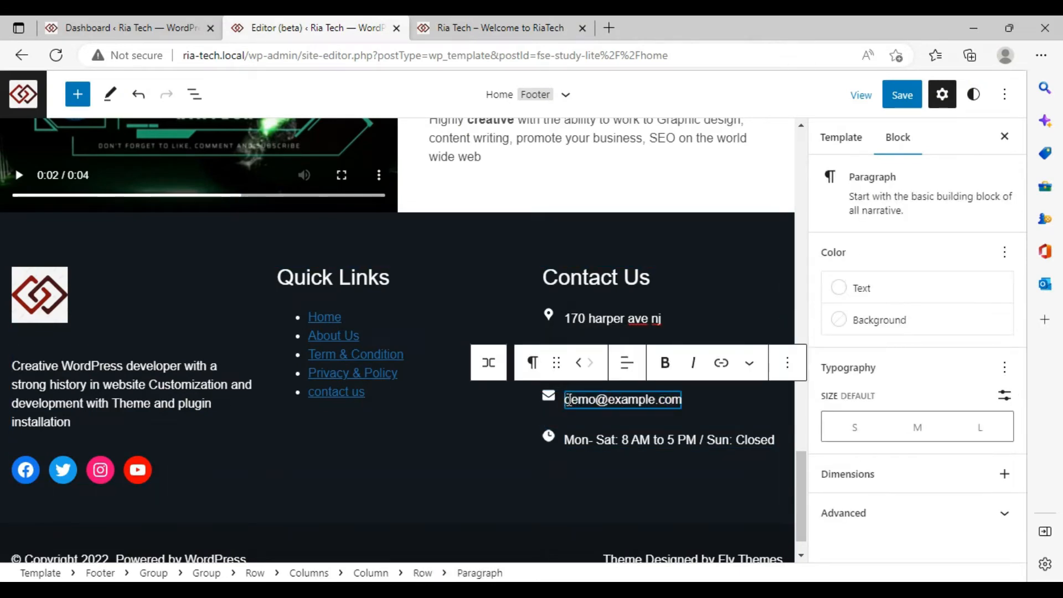
triple_click(587, 401)
key(ctrl+v)
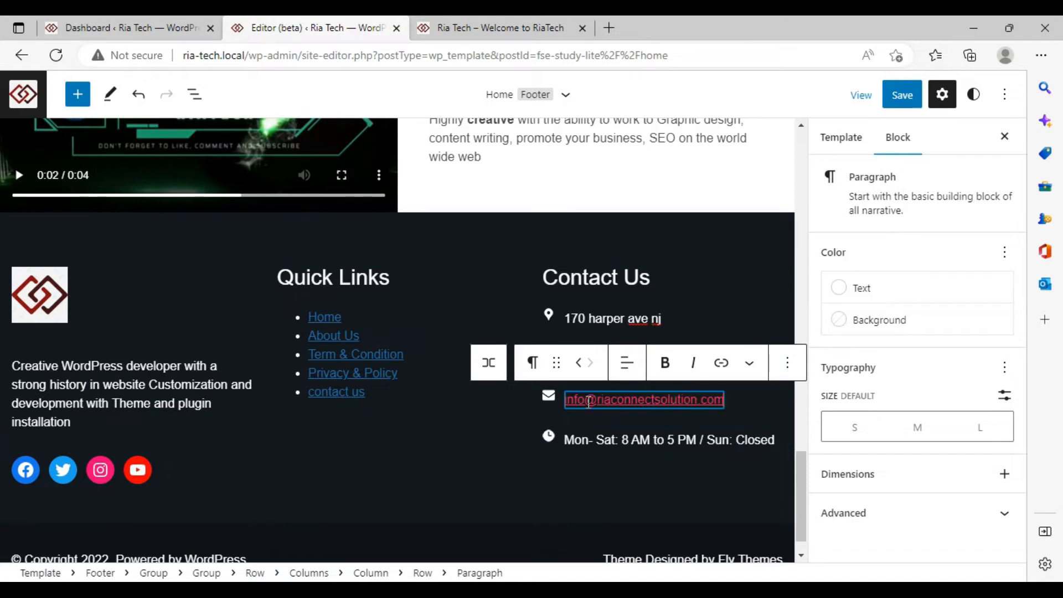
- Keep the opening hours line as it is and save the footer changes to the site
click(723, 420)
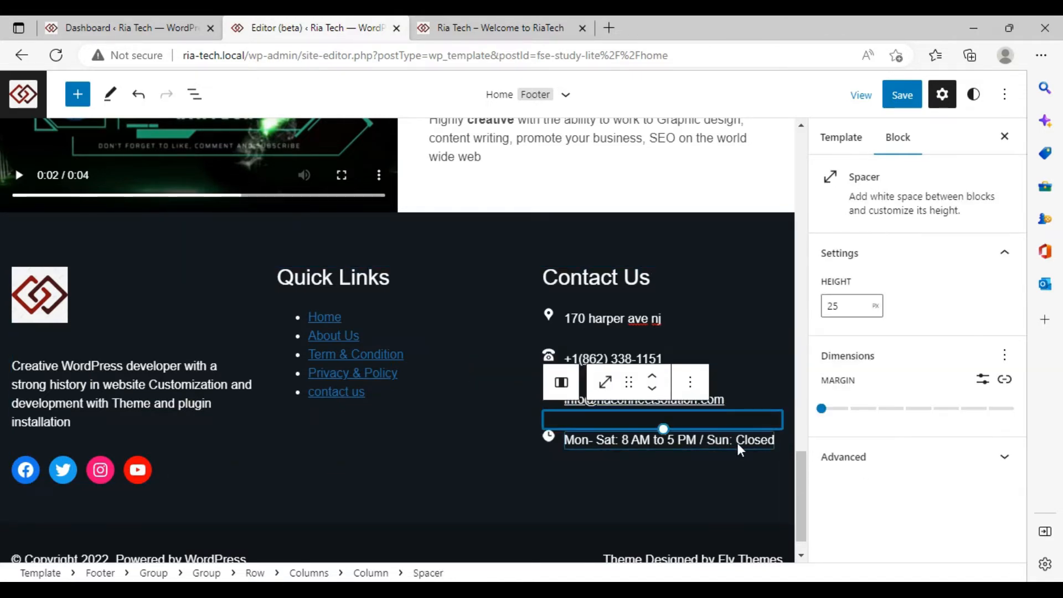
click(743, 445)
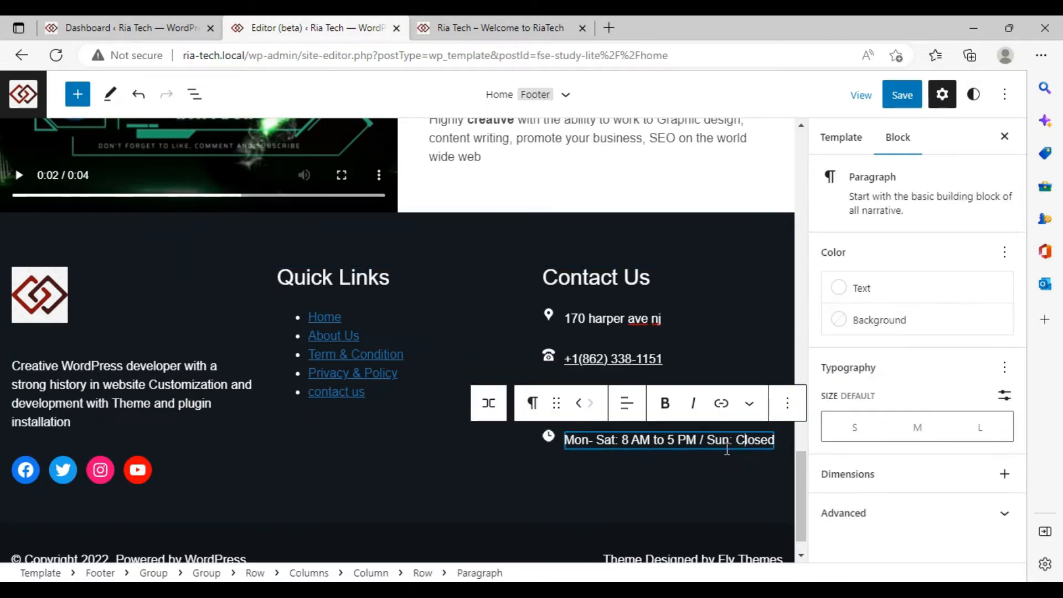
triple_click(694, 447)
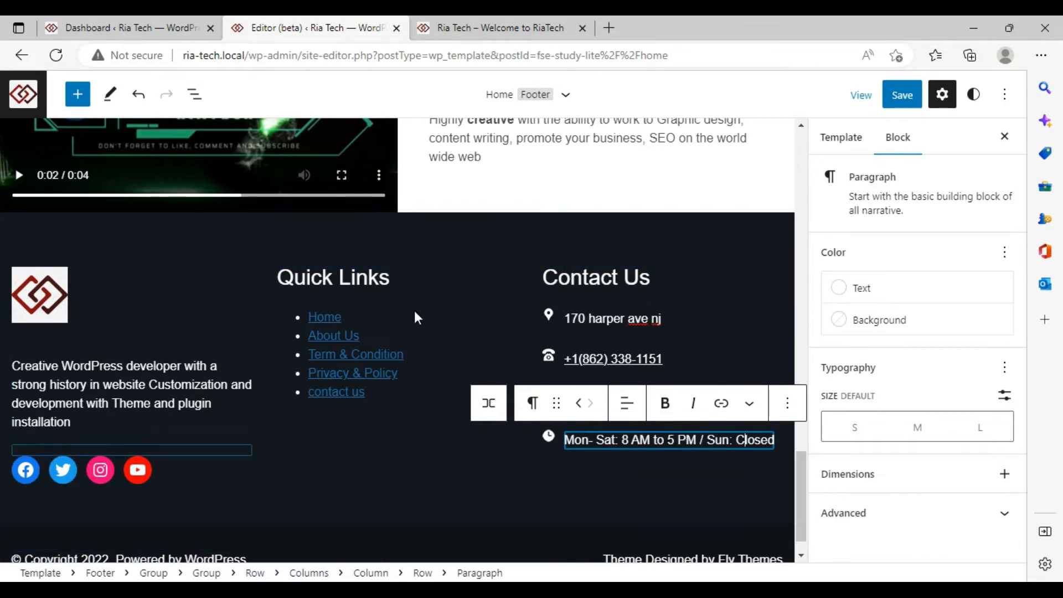
click(901, 100)
click(885, 102)
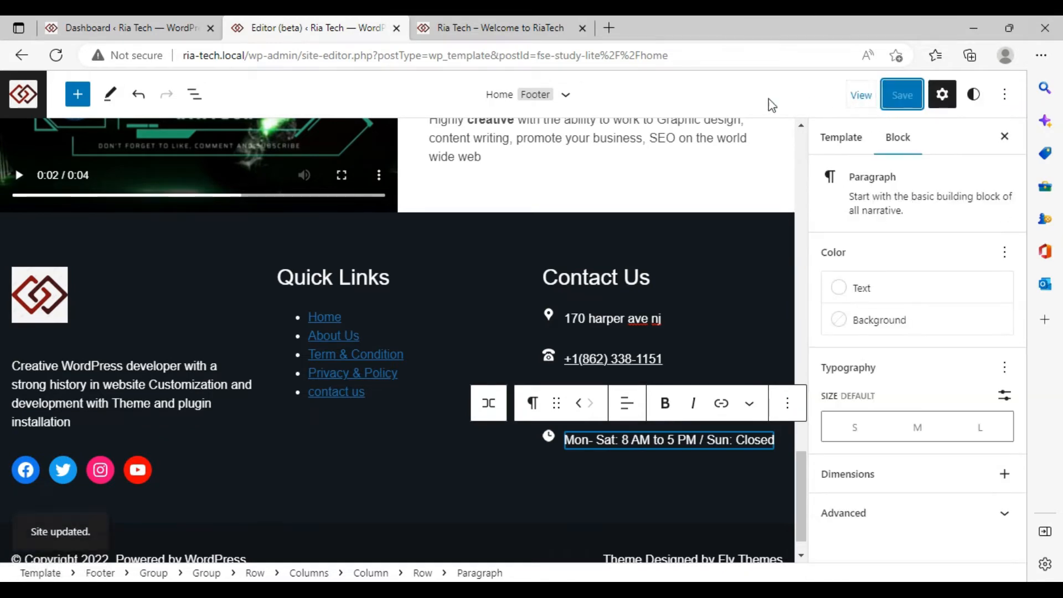
- Reload the live home page and examine the logo, quick links and contact details in its footer
click(587, 34)
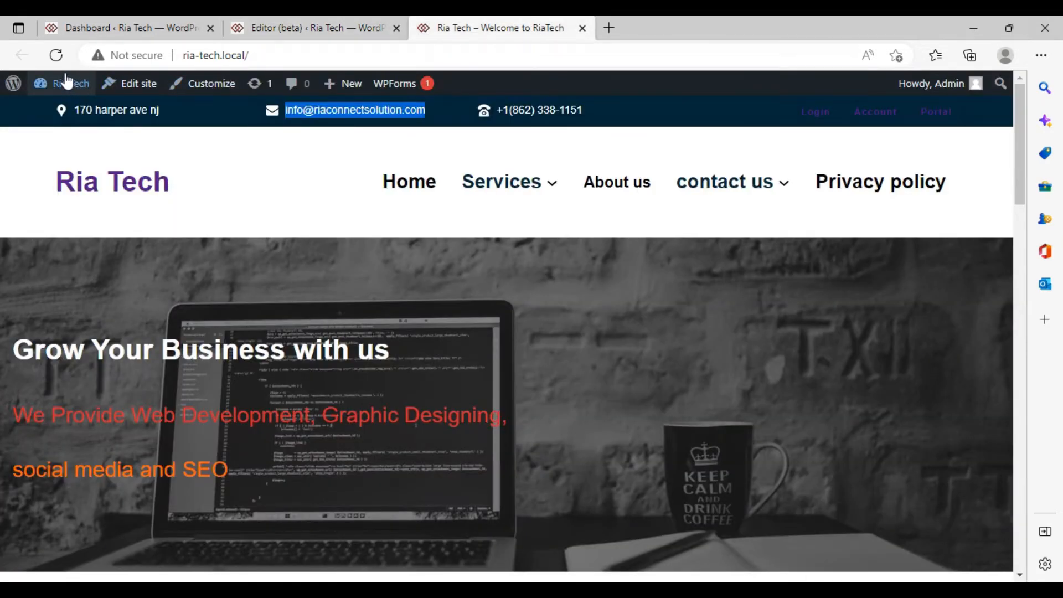
click(55, 59)
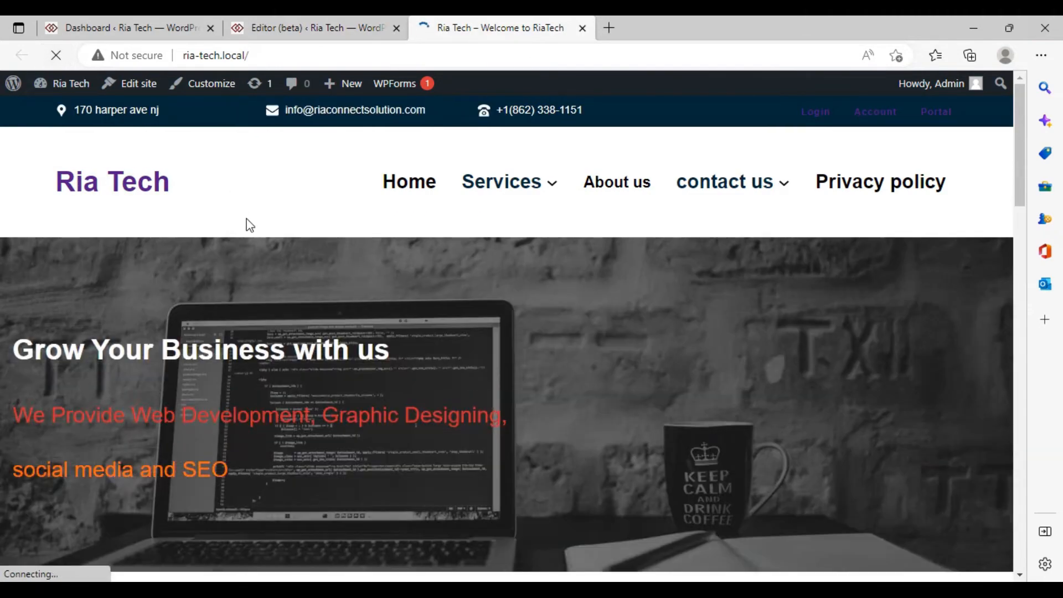
scroll(242, 219, down, 8)
scroll(238, 219, down, 15)
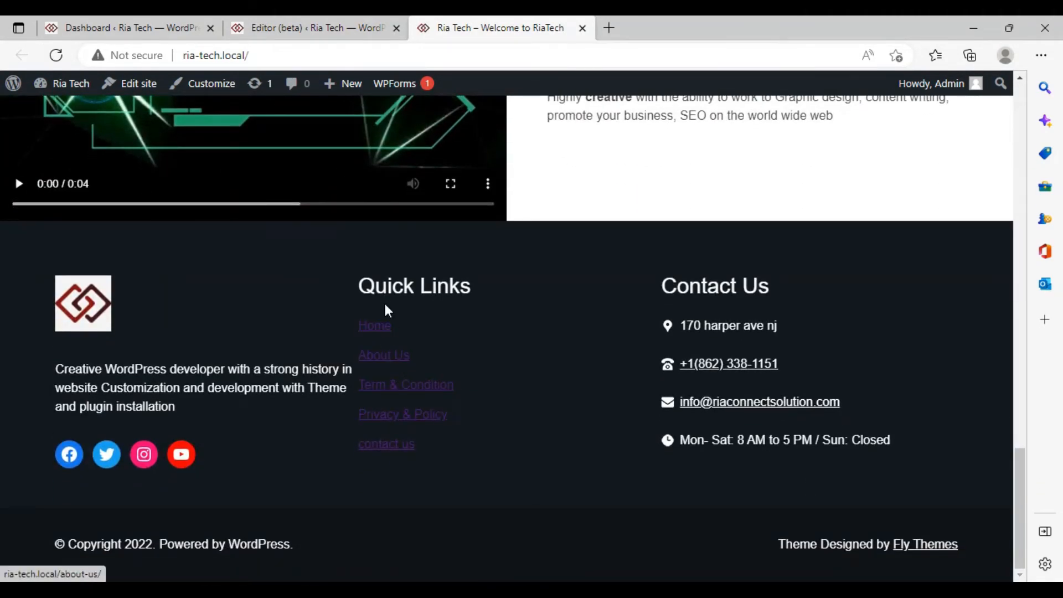
- Test the About Us quick link in the live footer and look through the page down to its footer
click(391, 357)
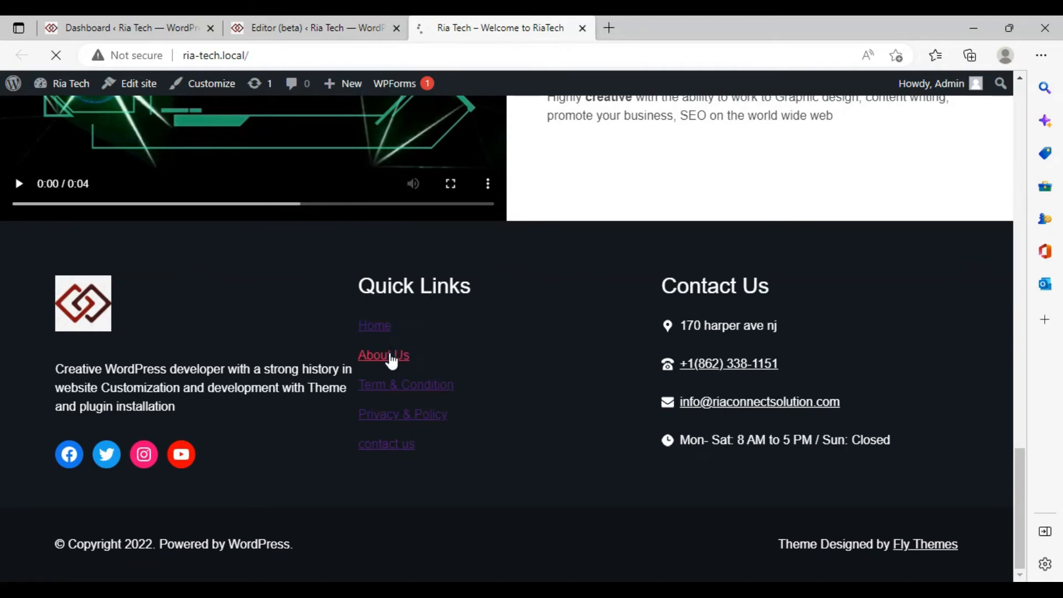
scroll(391, 360, down, 15)
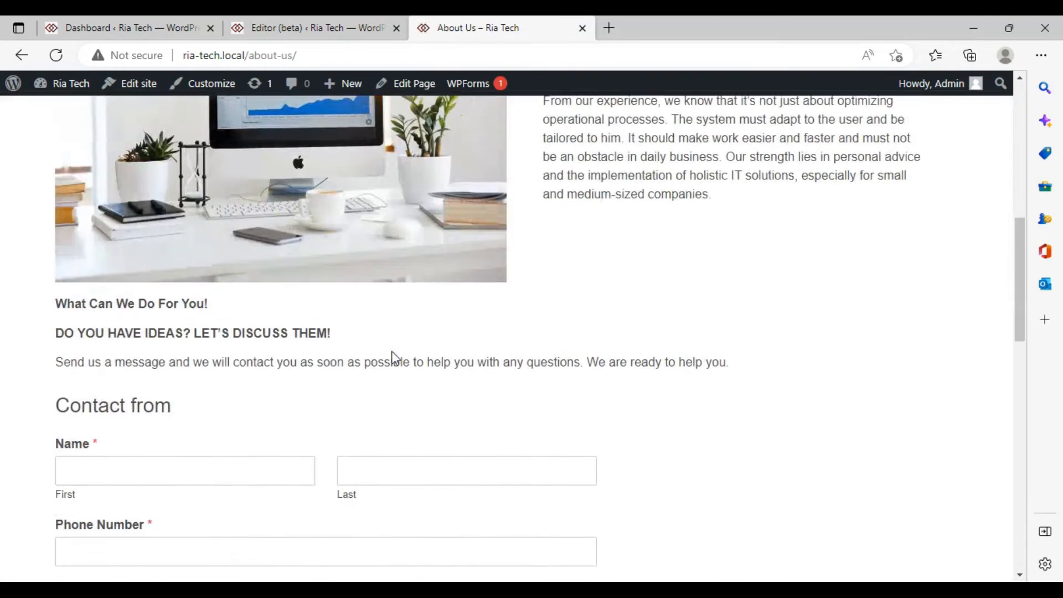
scroll(395, 359, down, 7)
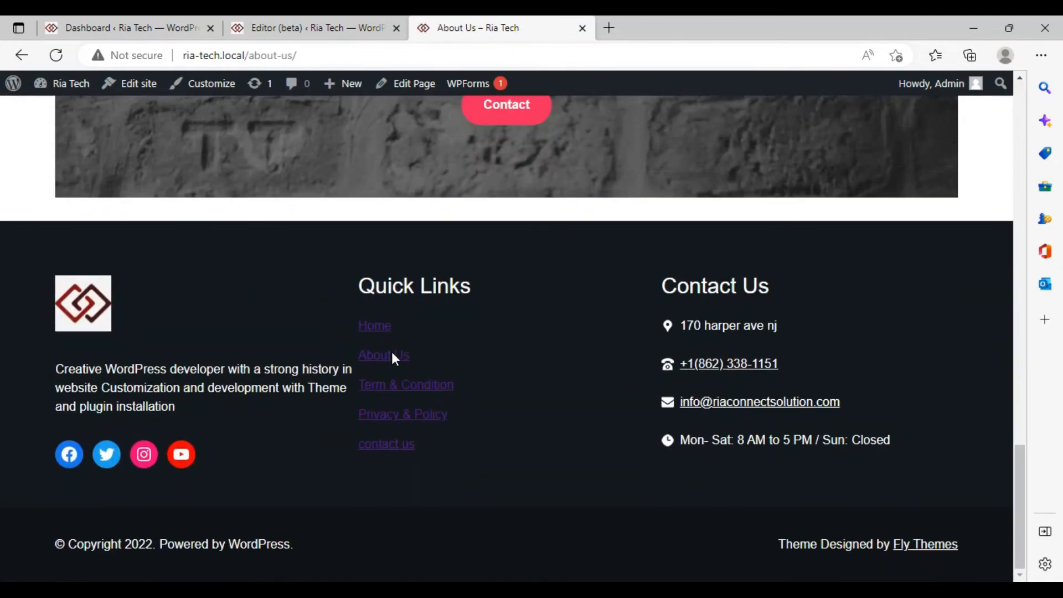
- Test the Term & Condition quick link and look through the page down to its footer
click(397, 388)
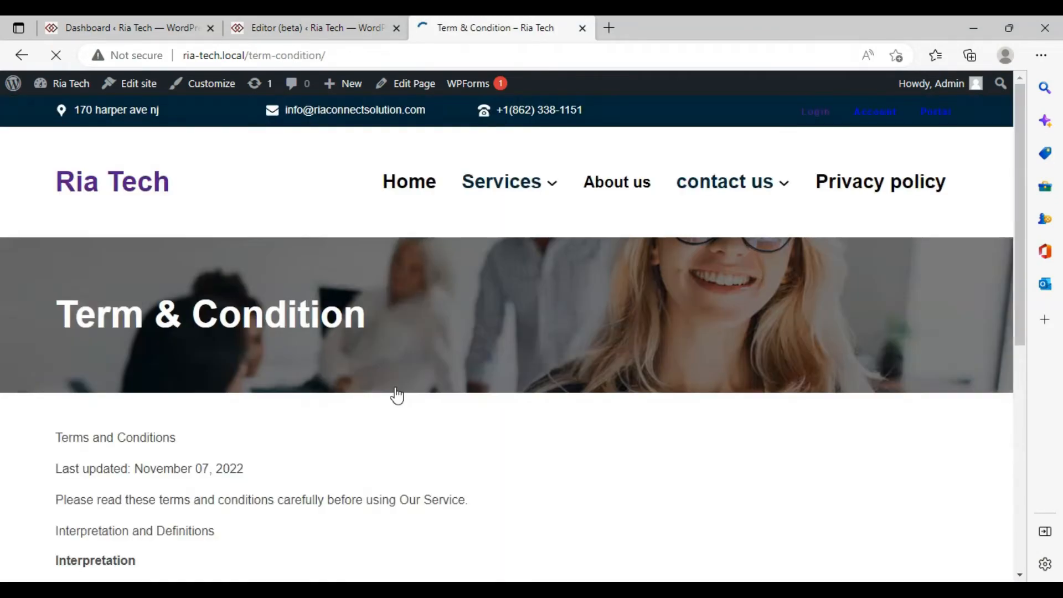
scroll(397, 394, down, 10)
scroll(397, 395, up, 15)
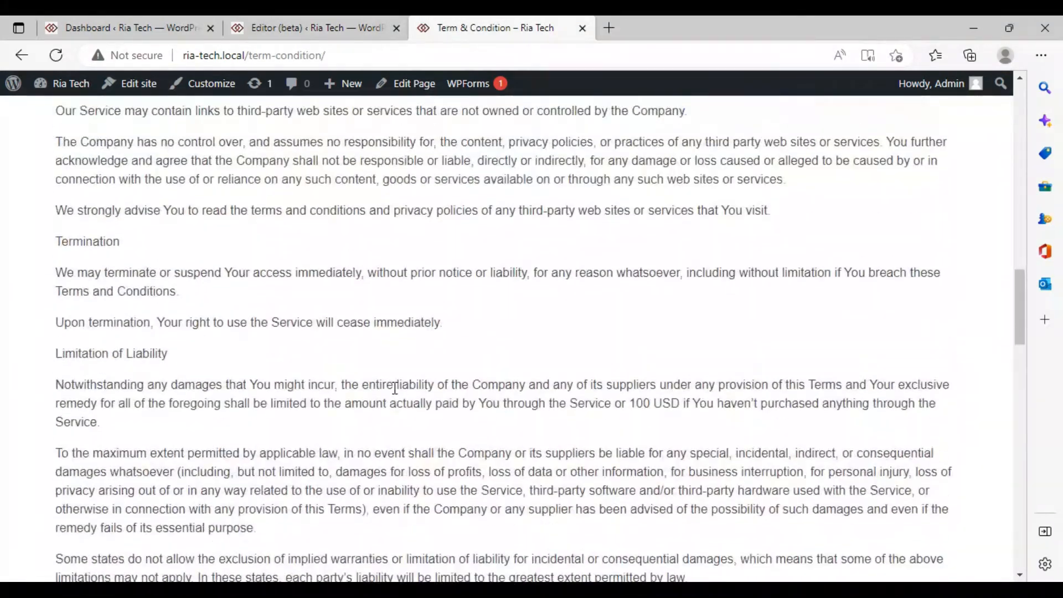
scroll(398, 396, down, 5)
scroll(397, 394, down, 20)
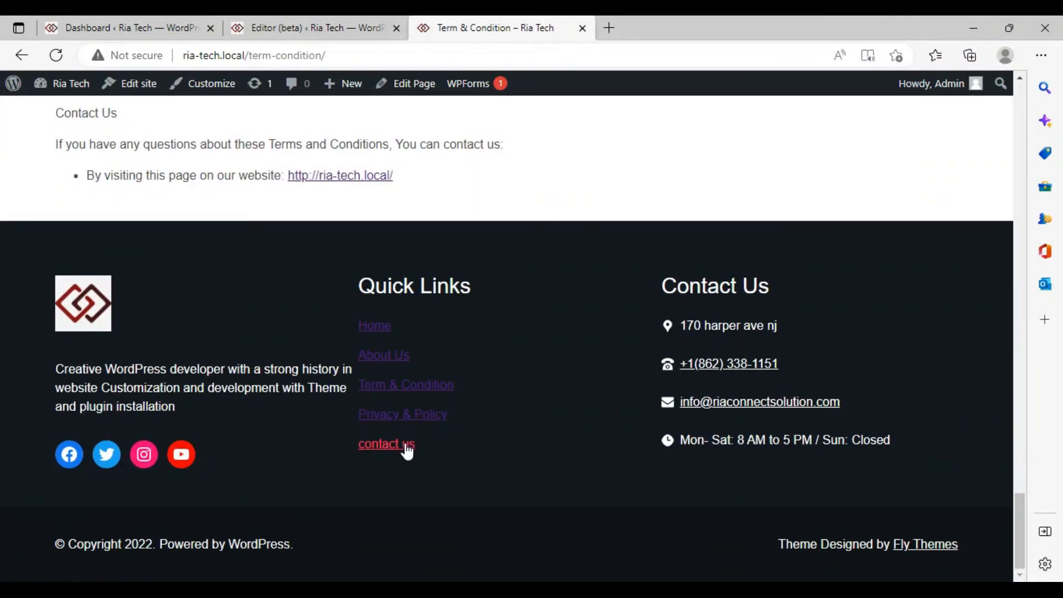
- Test the contact us quick link in the live footer and look through the page down to its footer
click(406, 446)
scroll(408, 482, down, 15)
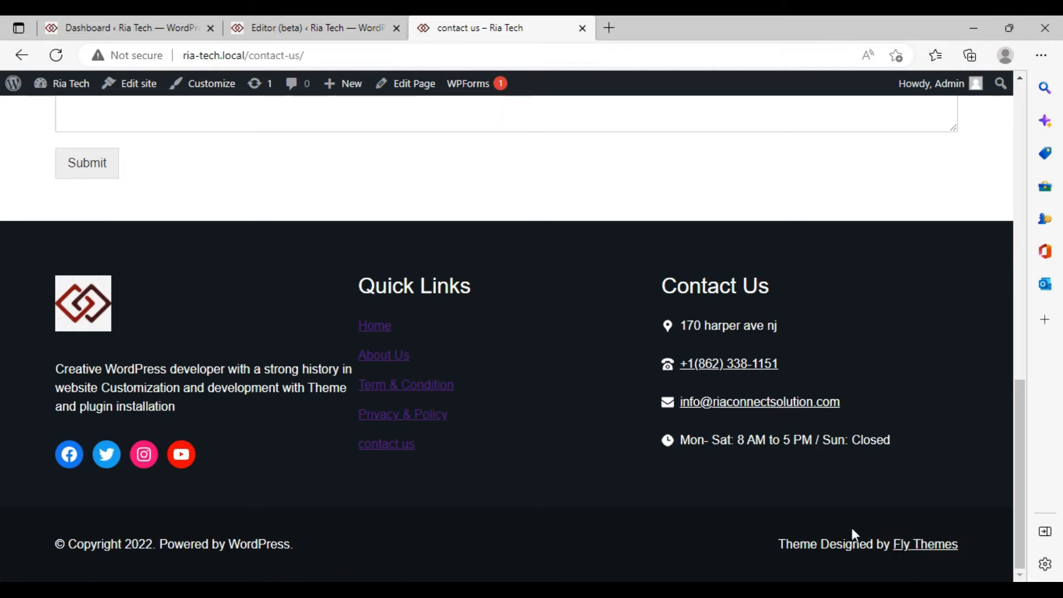
- Return to the site editor and remove "Powered by WordPress." from the footer's copyright line
click(281, 24)
scroll(354, 437, down, 1)
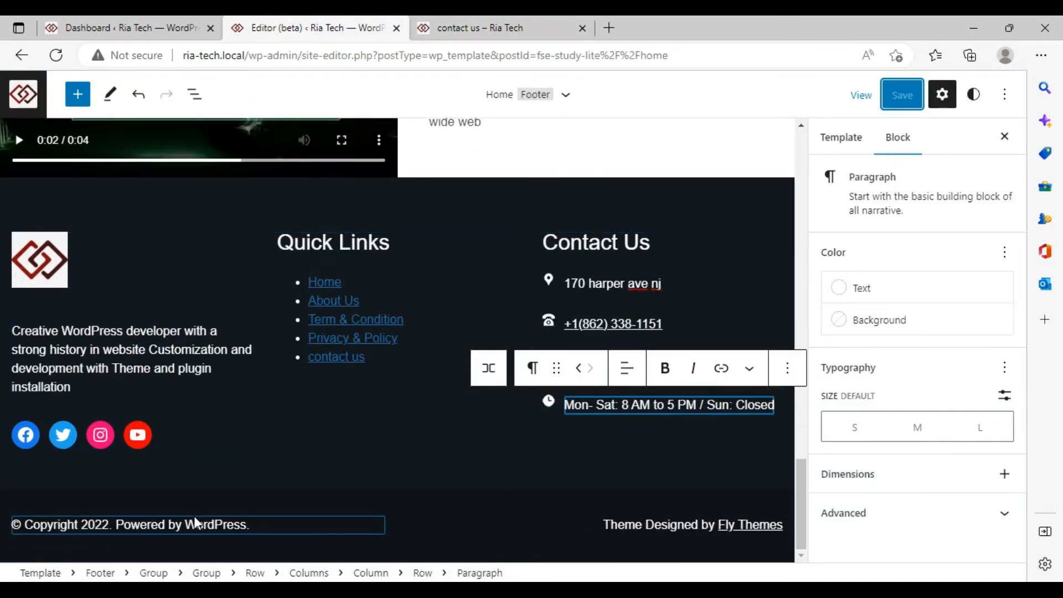
click(239, 530)
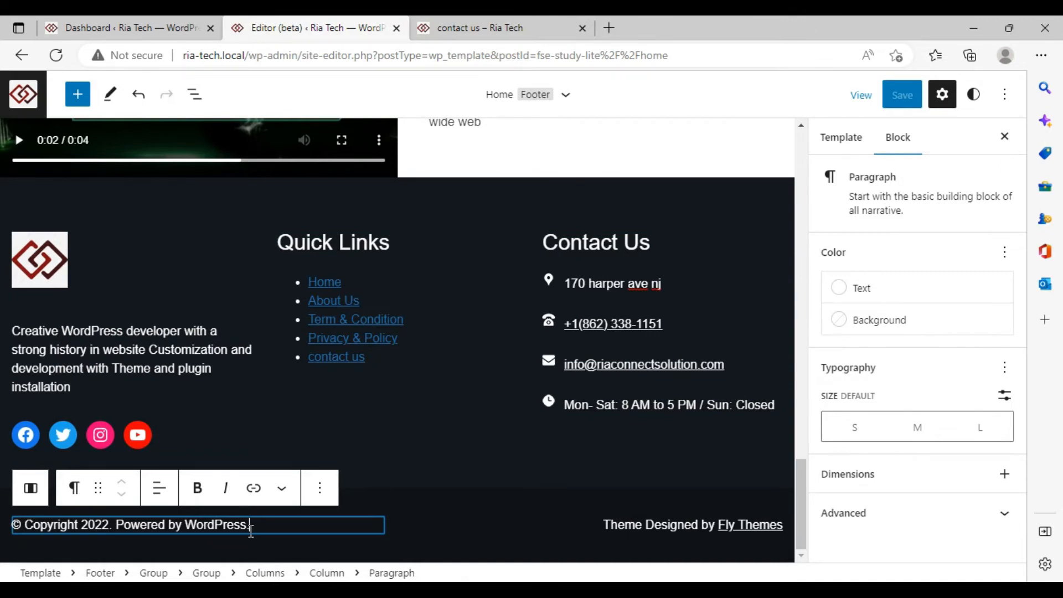
key(BackSpace)
key(BackSpace)
key(BackSpace)
key(BackSpace)
key(BackSpace)
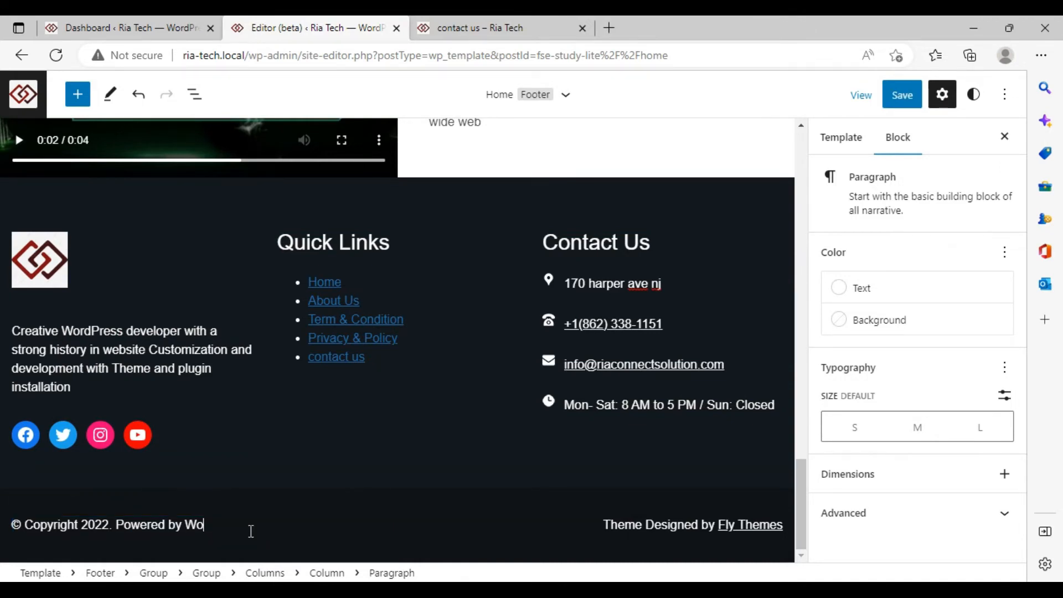
key(BackSpace)
key(BackSpace)
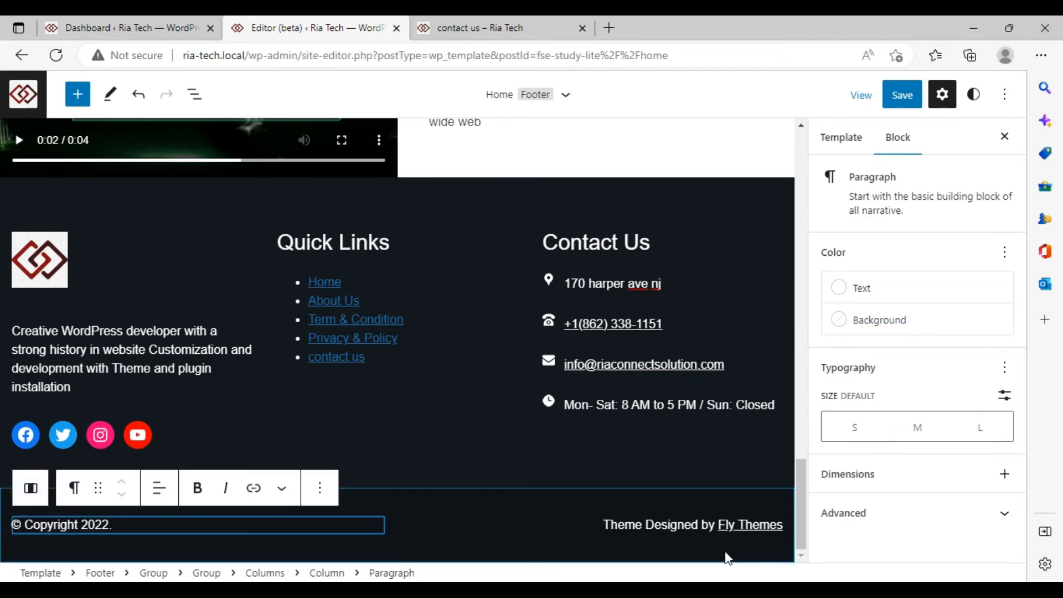
- Delete the whole "Theme Designed by Fly Themes" credit text from the footer
click(757, 521)
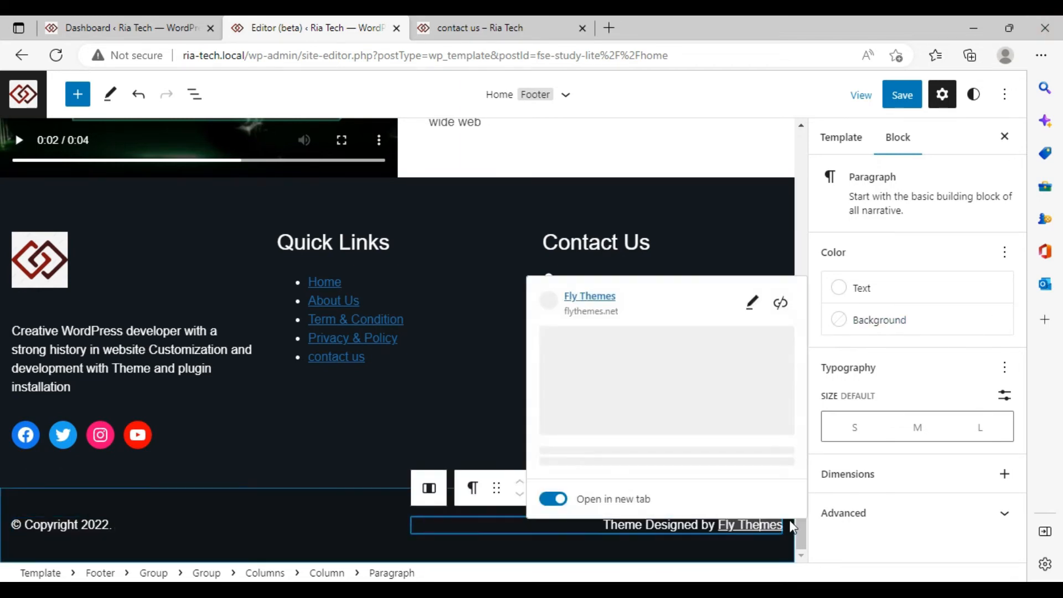
triple_click(755, 530)
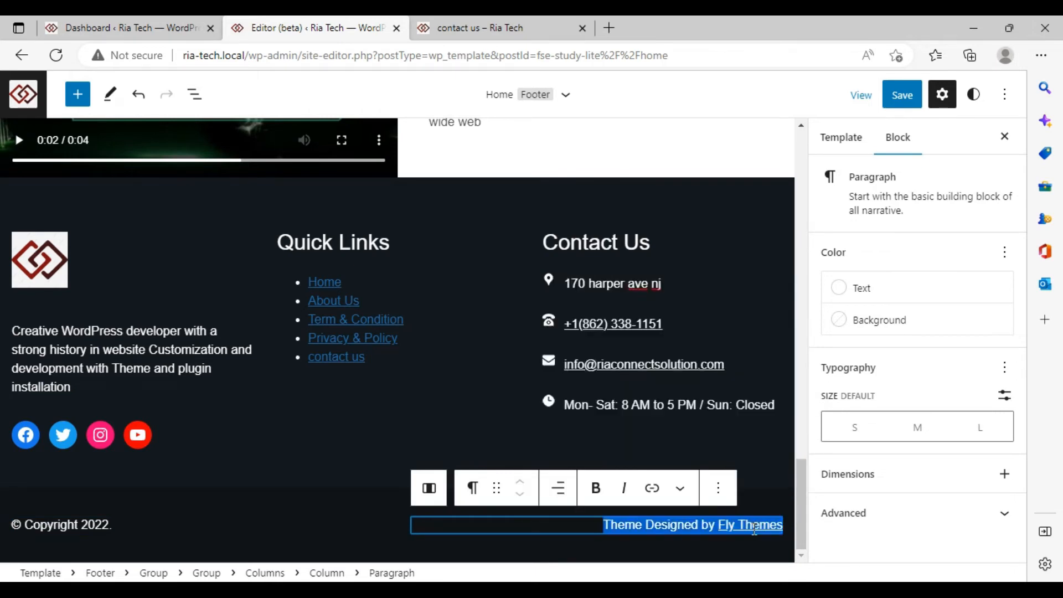
key(BackSpace)
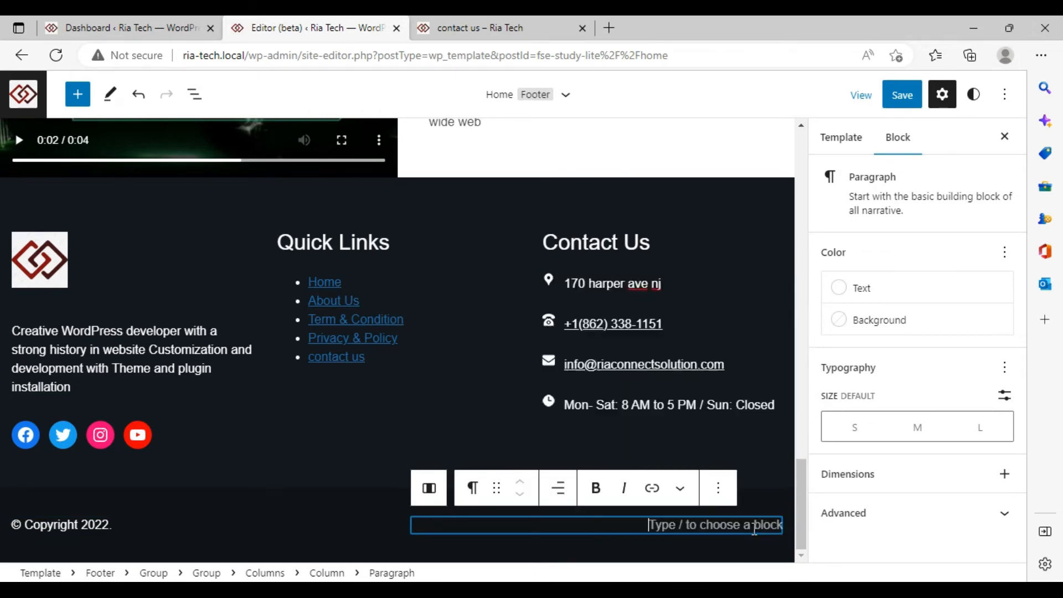
- Reword the footer's copyright line to read "© All Copyright reserved by RiaTECH 2022."
click(95, 526)
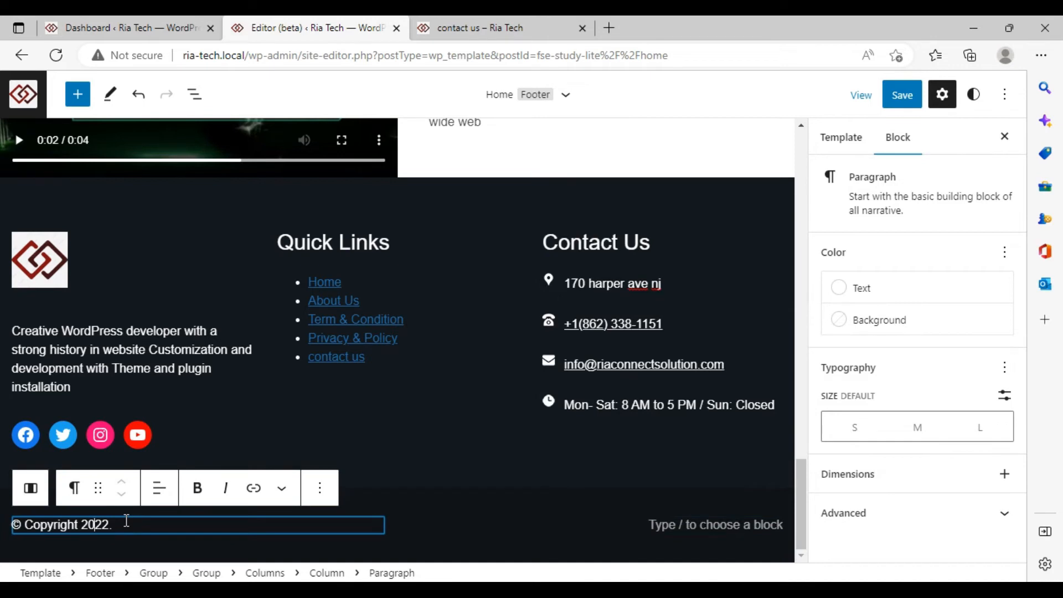
key(Left)
key(Left)
key(Left)
key(Left)
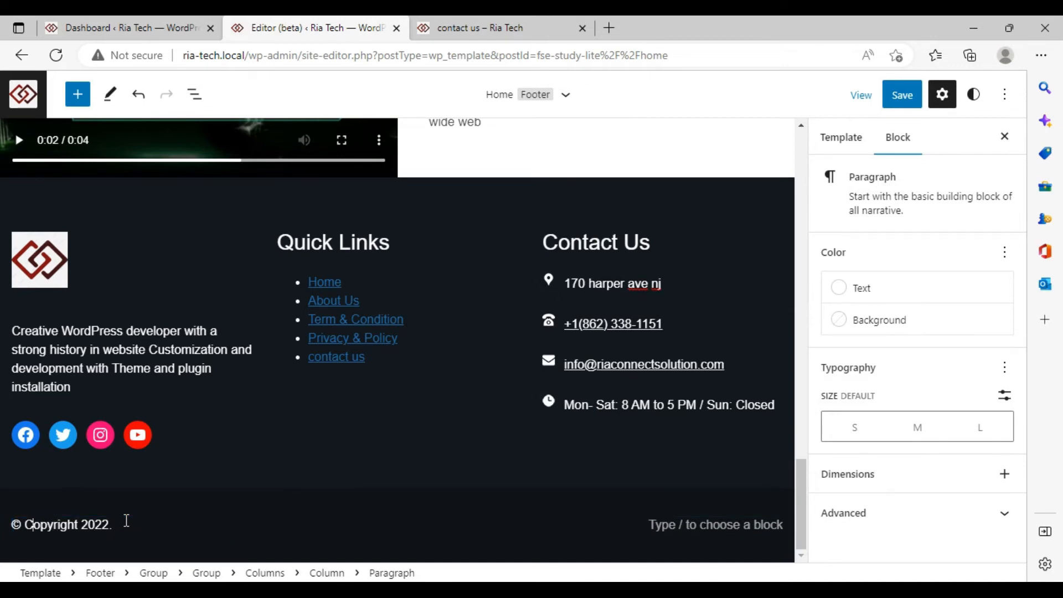
text(All Copyright)
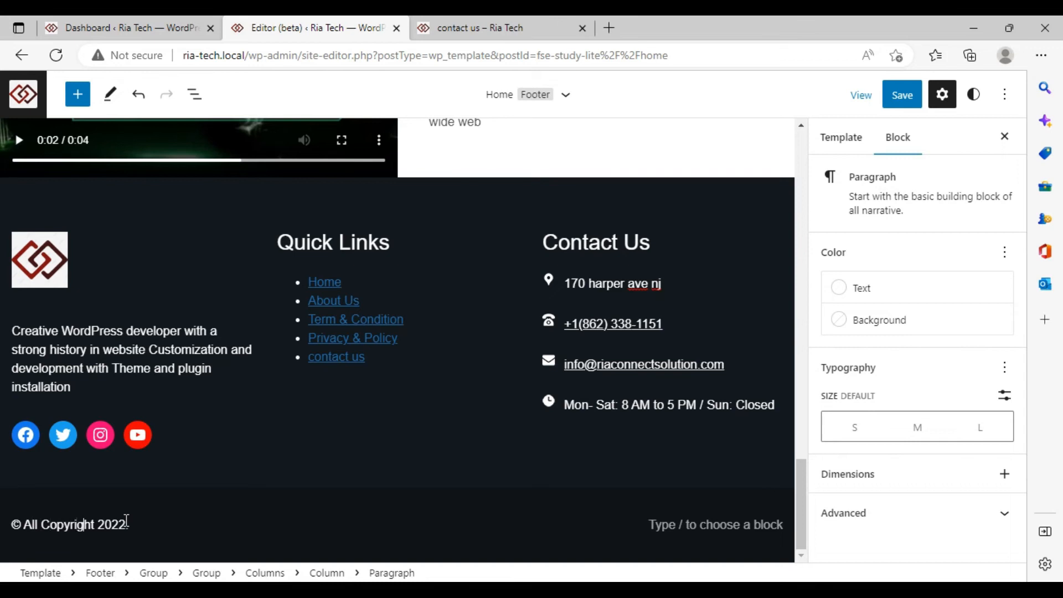
text( reserved by)
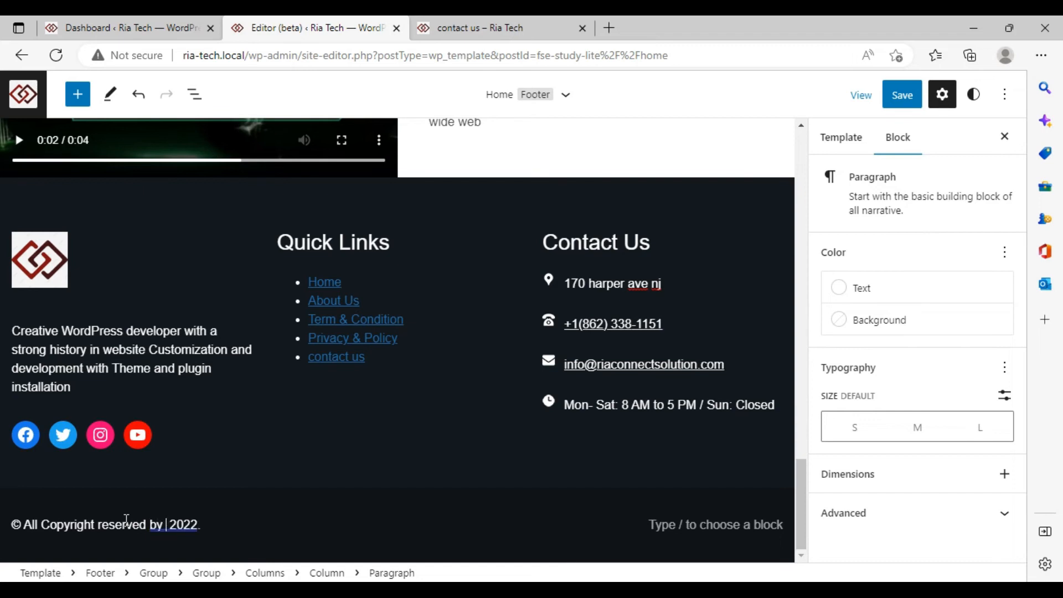
text( RiaT)
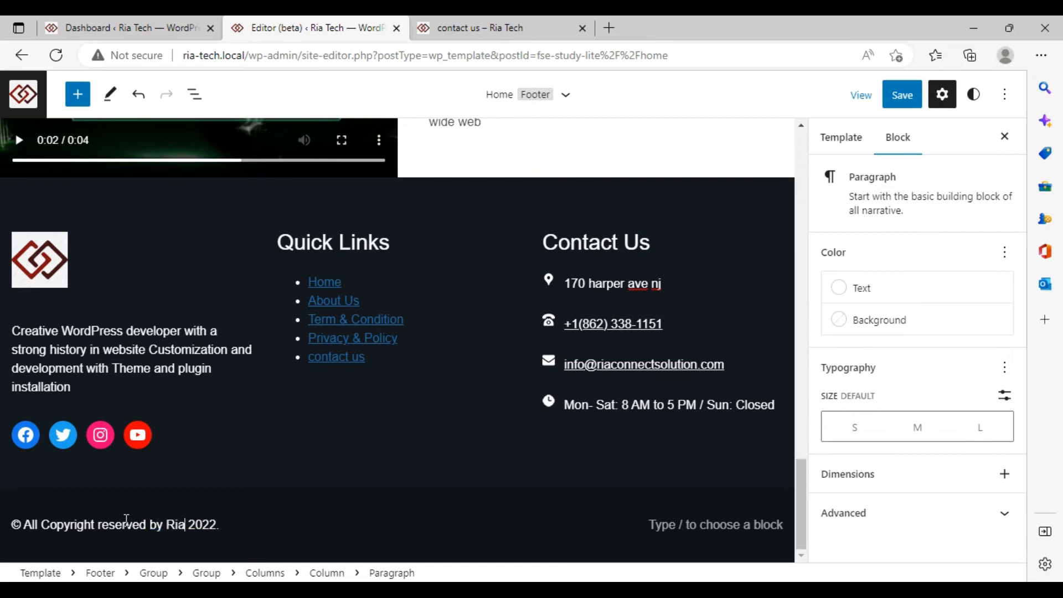
text(e)
key(BackSpace)
text(ECH)
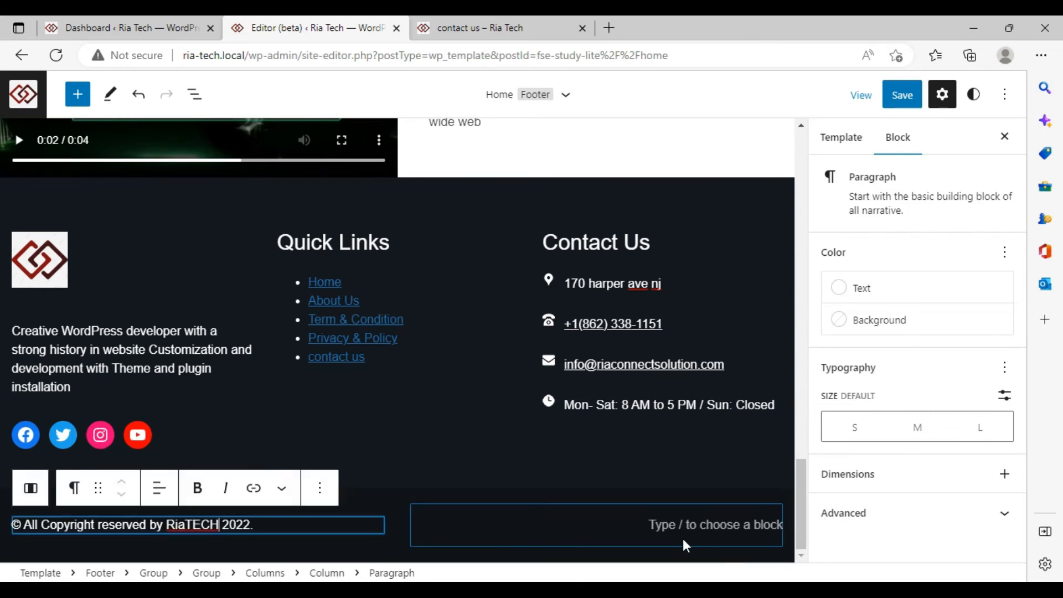
- Remove the empty column beside the copyright line in the footer
click(501, 540)
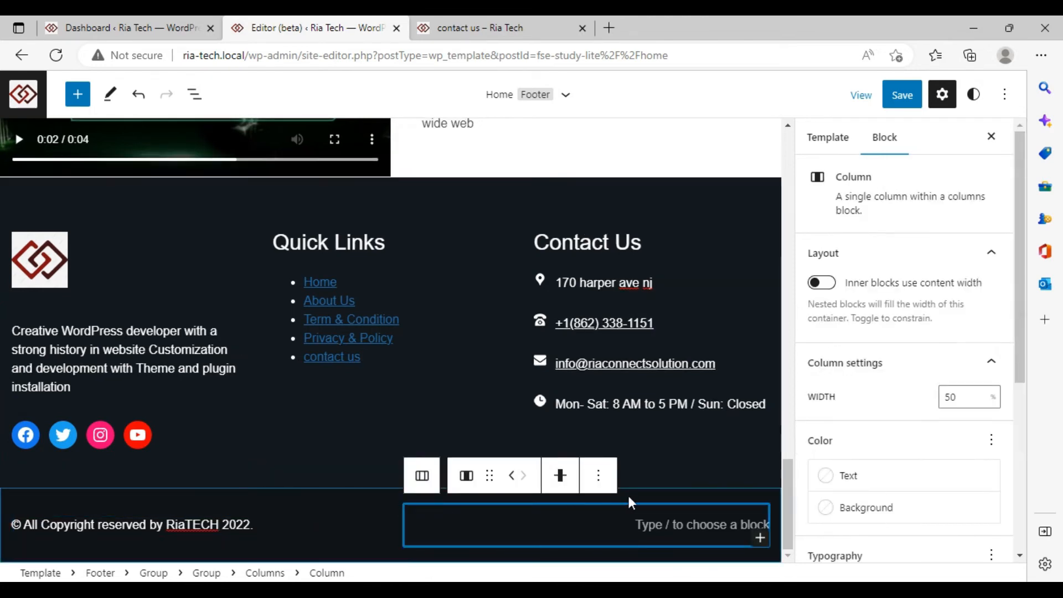
click(597, 476)
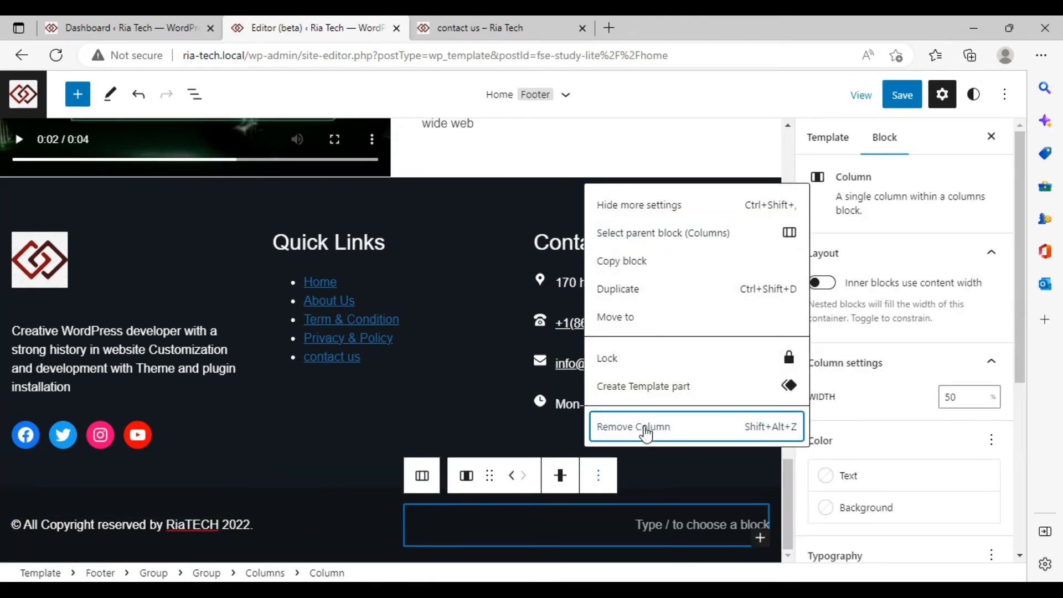
click(632, 429)
- Dismiss the spelling suggestions for RiaTECH and center the copyright text in its column
right_click(213, 521)
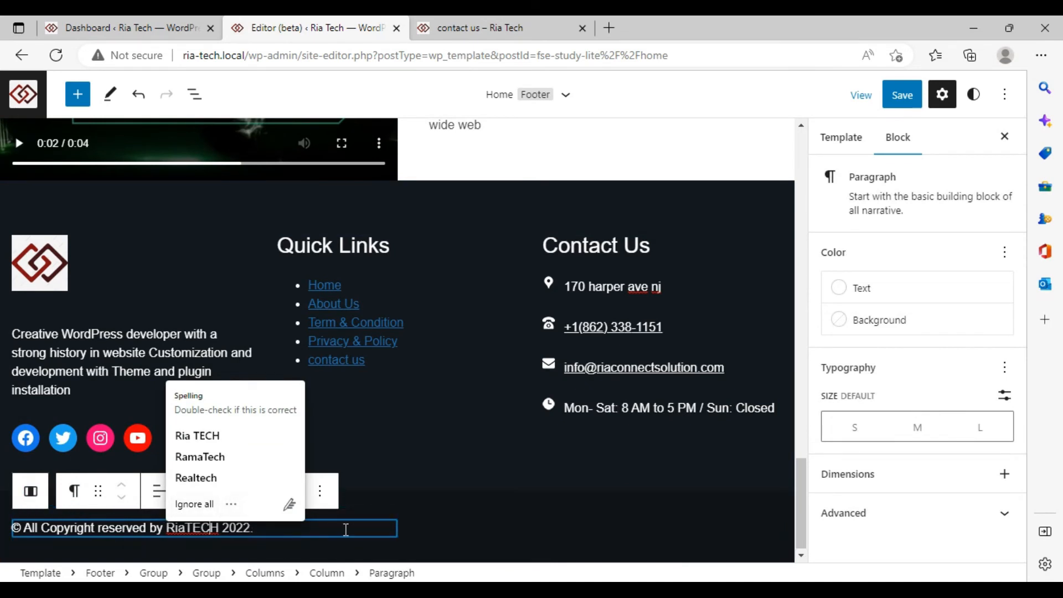
click(342, 529)
click(156, 501)
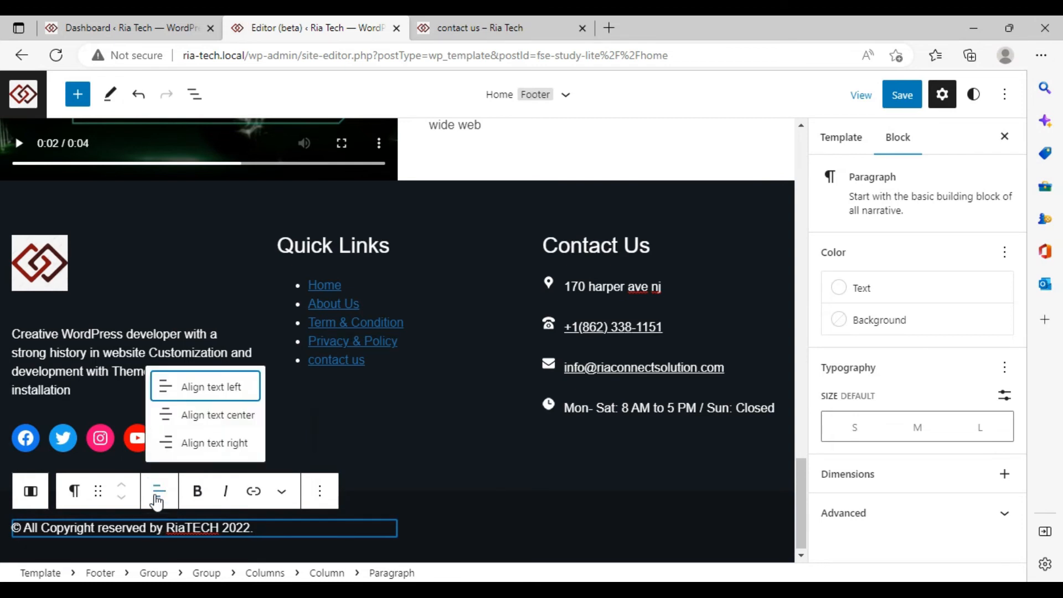
click(211, 414)
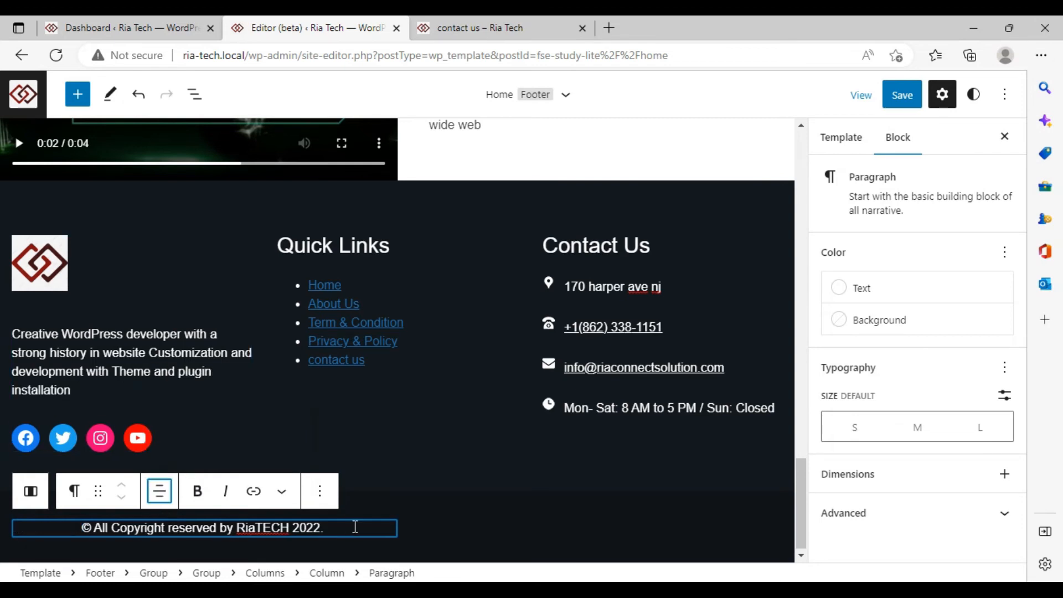
- Set the typography size of the columns block holding the copyright line to M and save the footer changes to the site
click(358, 508)
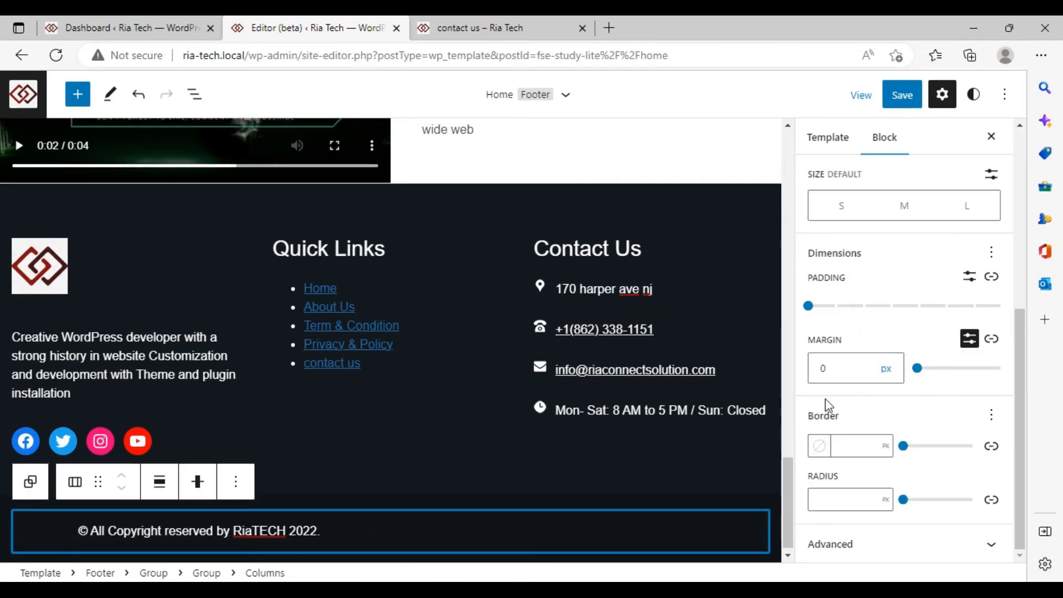
scroll(831, 401, up, 5)
scroll(841, 360, down, 4)
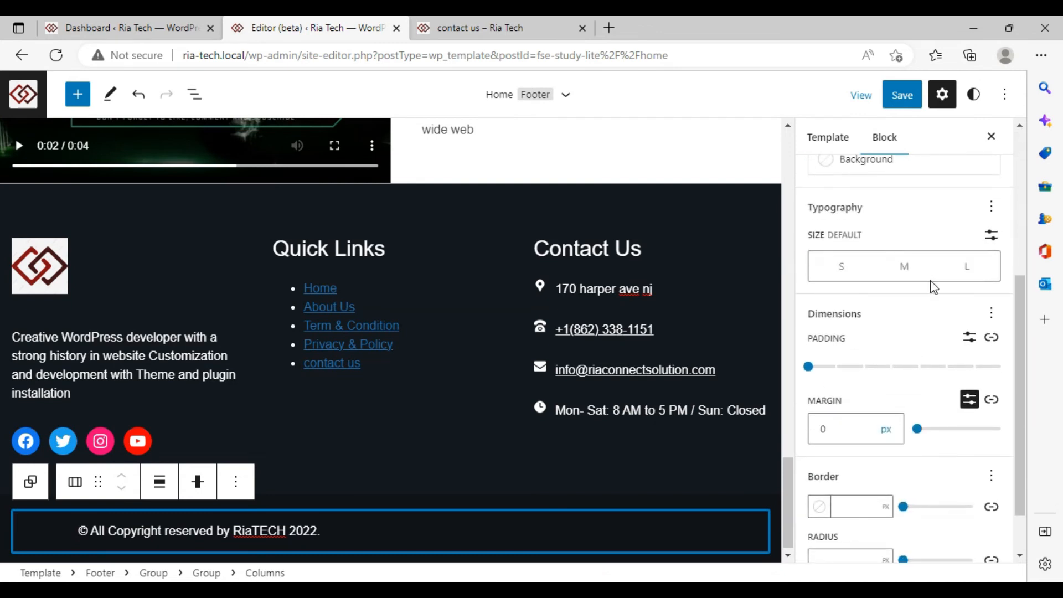
click(978, 275)
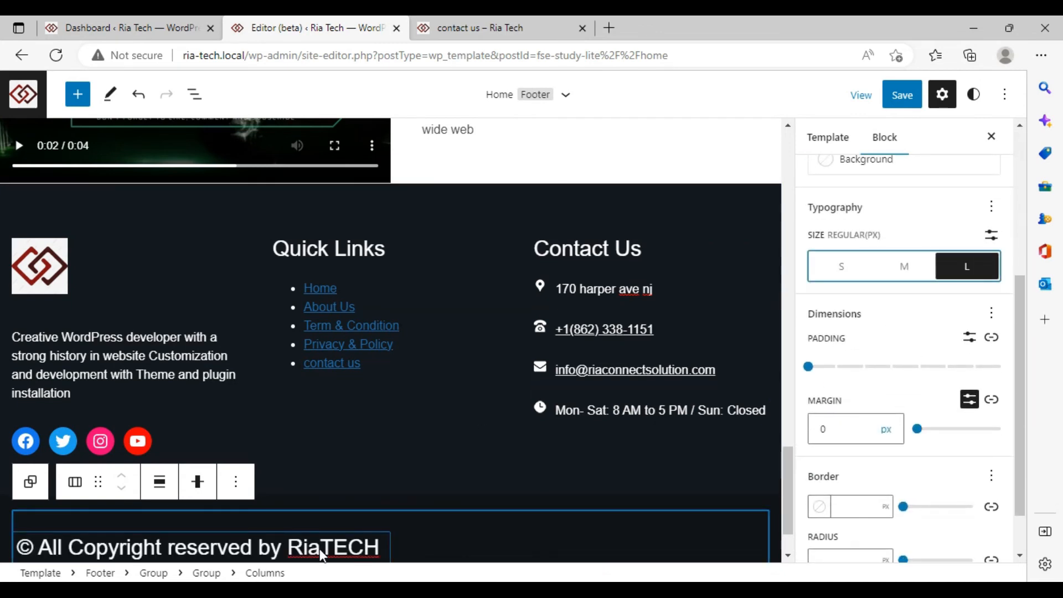
click(908, 277)
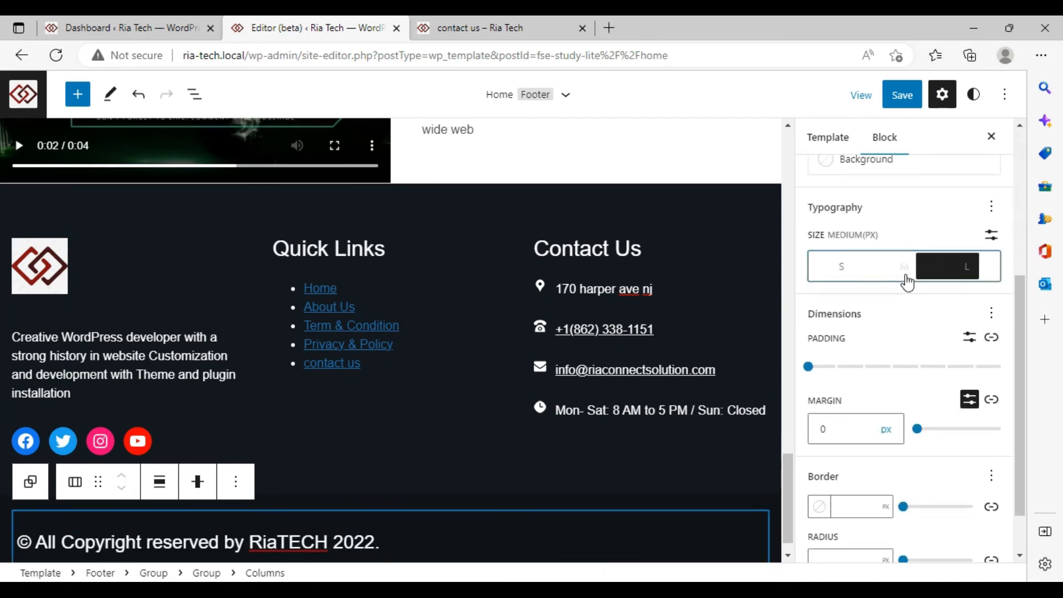
click(108, 548)
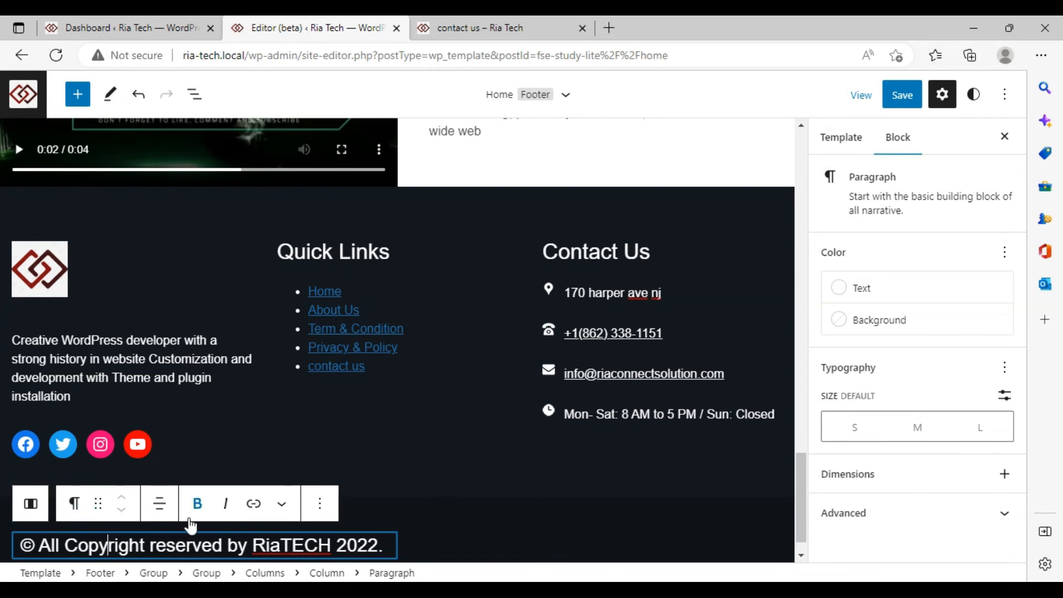
click(909, 103)
click(903, 101)
- Reload the live contact us page, examine the copyright line in its footer, and close the page
click(543, 25)
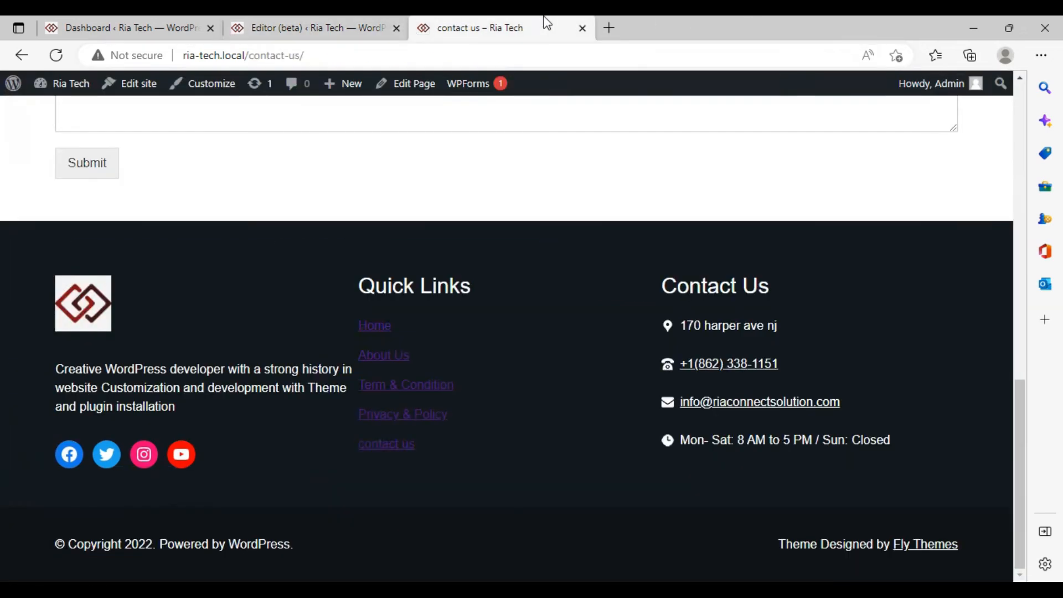
click(58, 55)
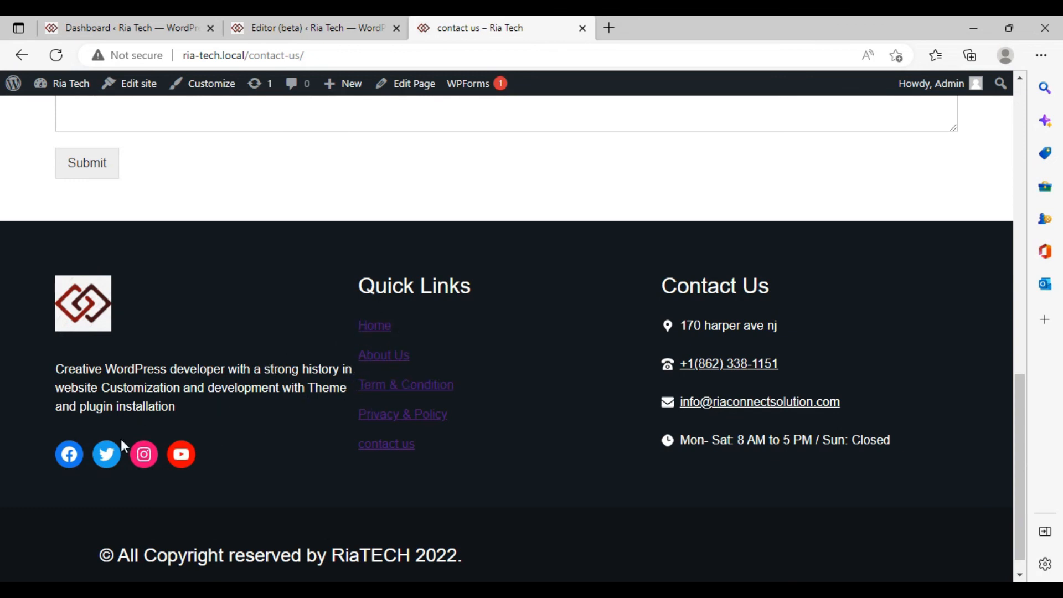
key(ctrl+w)
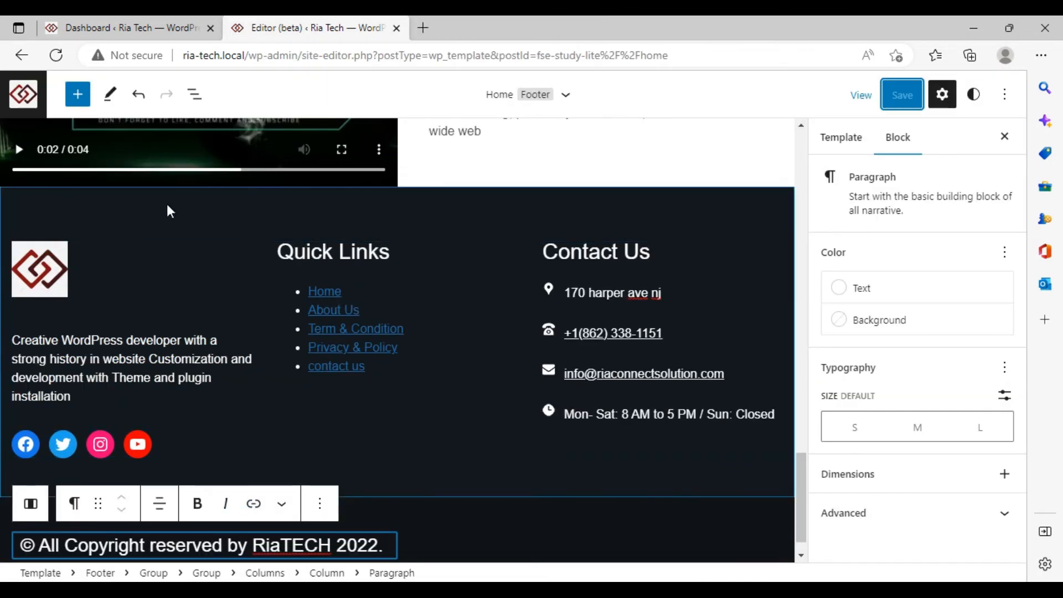